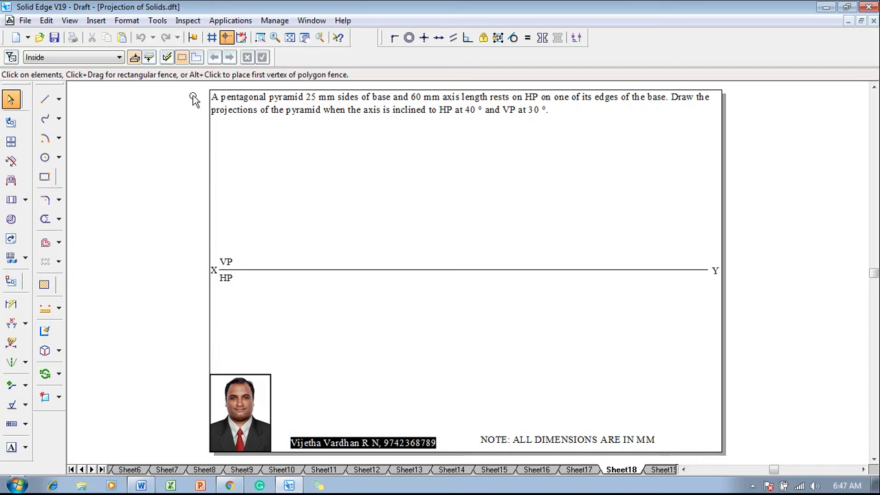
pyautogui.click(48, 101)
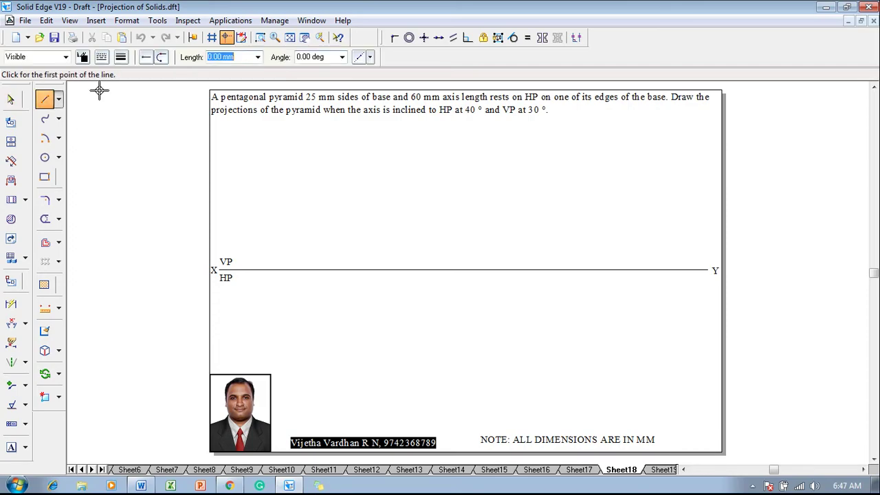
pyautogui.click(121, 58)
pyautogui.click(129, 110)
pyautogui.click(101, 57)
pyautogui.click(120, 86)
pyautogui.press('Escape')
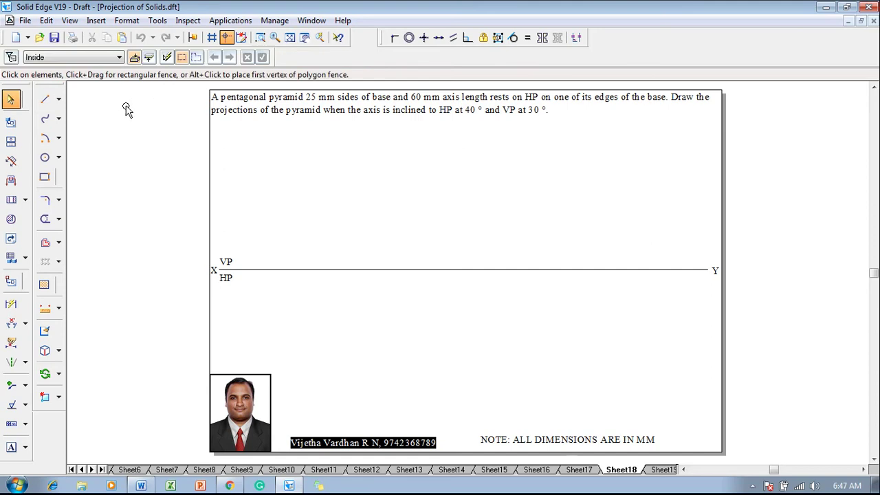
# Run the nSidePolygon macro
pyautogui.click(231, 22)
pyautogui.moveTo(241, 69)
pyautogui.click(346, 76)
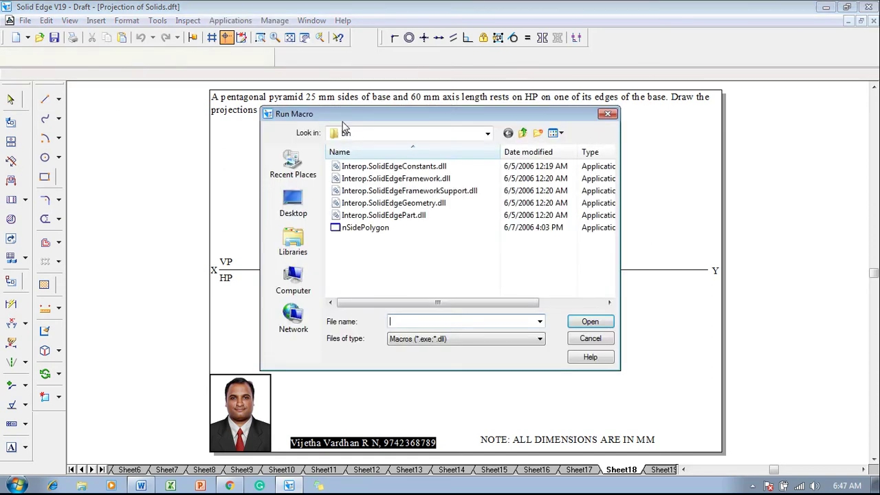
pyautogui.click(385, 228)
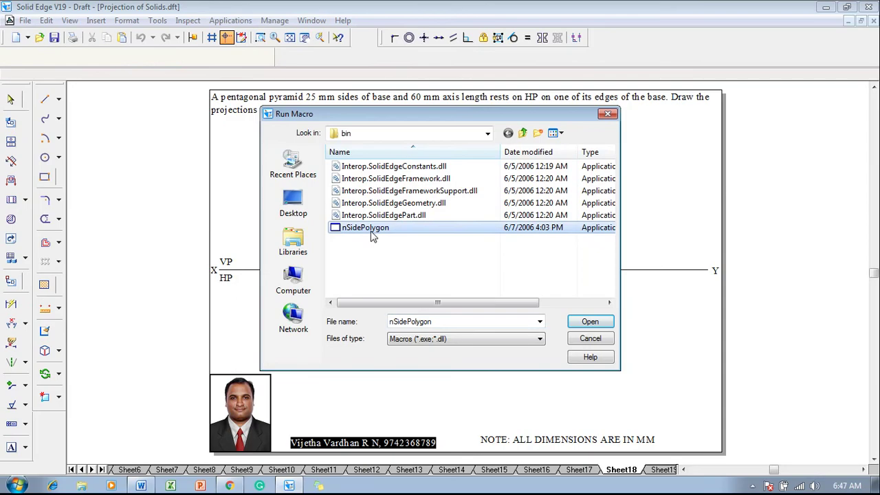
pyautogui.click(590, 322)
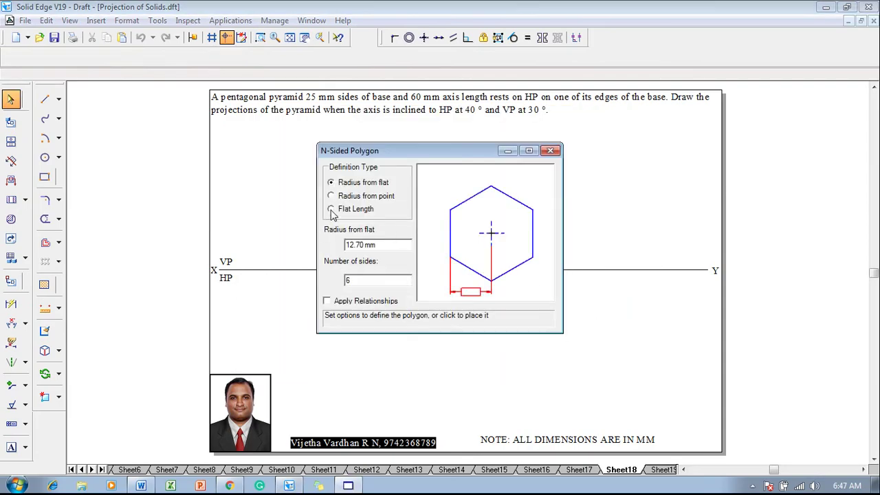
# Place a five-sided polygon with a 25 mm flat length and relationships applied below the XY line, toward its Y end
pyautogui.click(332, 210)
pyautogui.doubleClick(355, 245)
pyautogui.write('2')
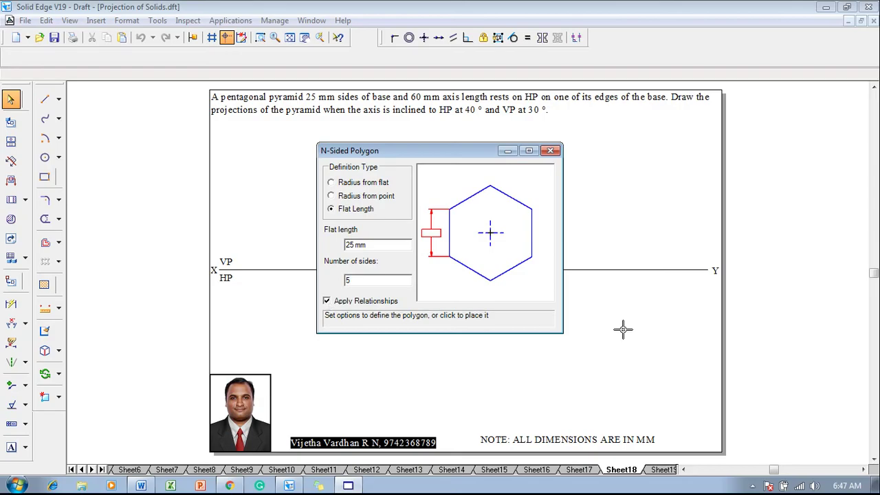
pyautogui.click(622, 329)
pyautogui.press('Escape')
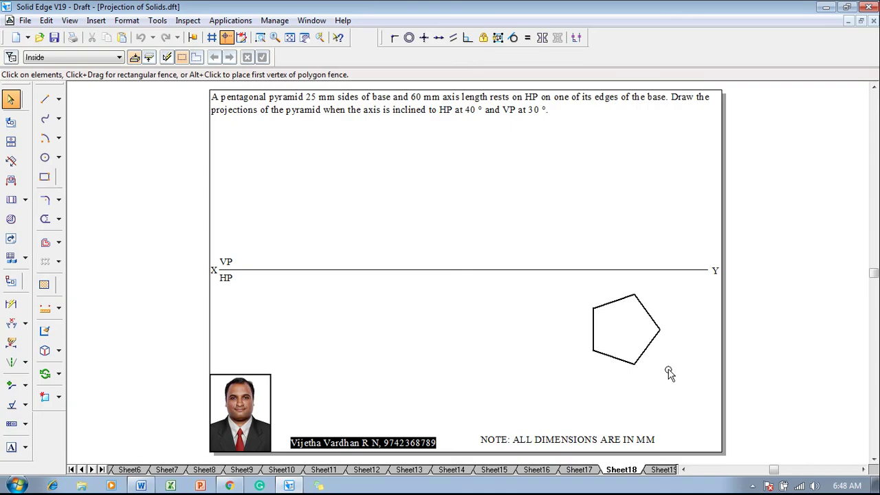
# Rotate the whole pentagon about its rightmost vertex until its right edge is vertical, and move it below the X end of the XY line
pyautogui.moveTo(665, 386); pyautogui.dragTo(584, 282)
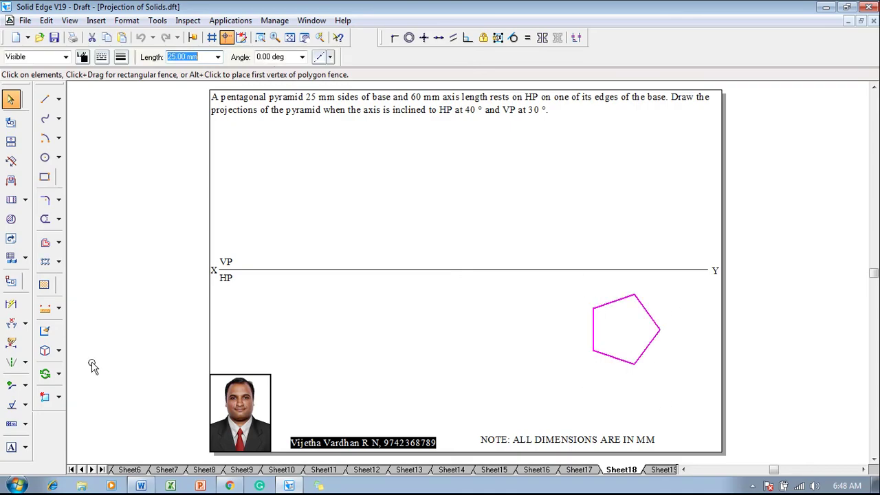
pyautogui.click(44, 373)
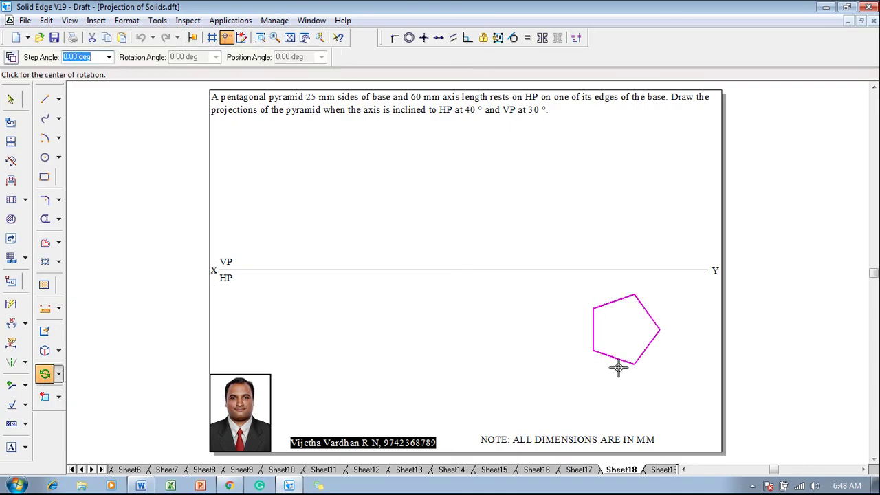
pyautogui.click(658, 330)
pyautogui.click(636, 364)
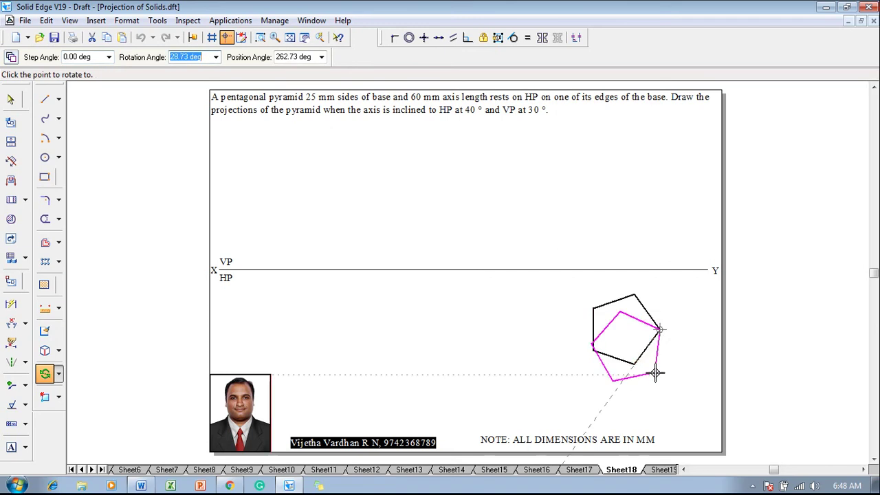
pyautogui.click(662, 376)
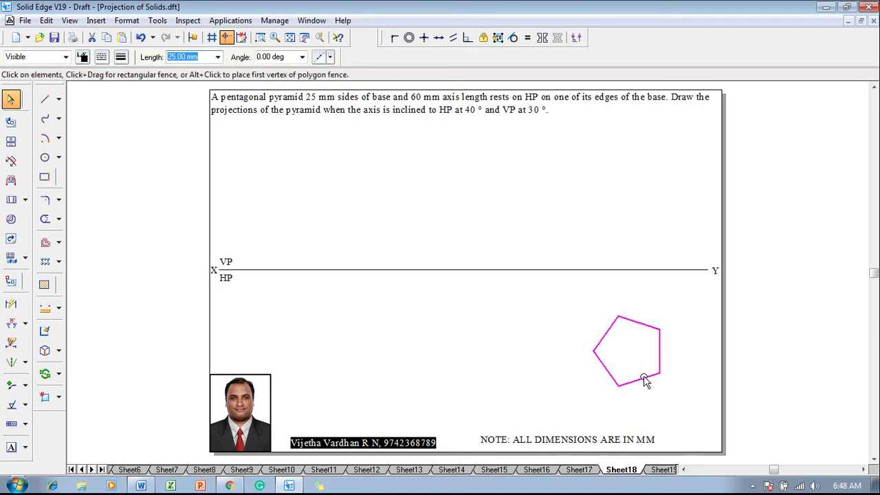
pyautogui.moveTo(644, 384); pyautogui.dragTo(305, 363)
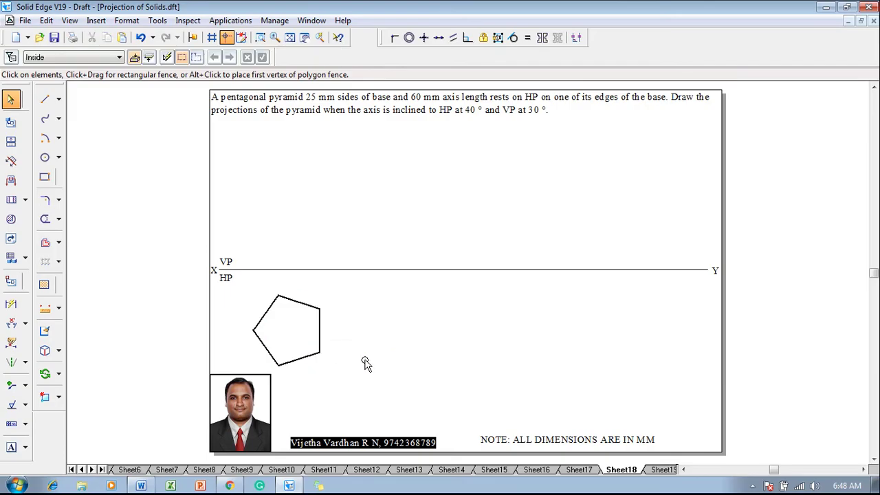
# Choose a thin width for new lines and check that Midpoint is enabled in the IntelliSketch relationships
pyautogui.click(44, 98)
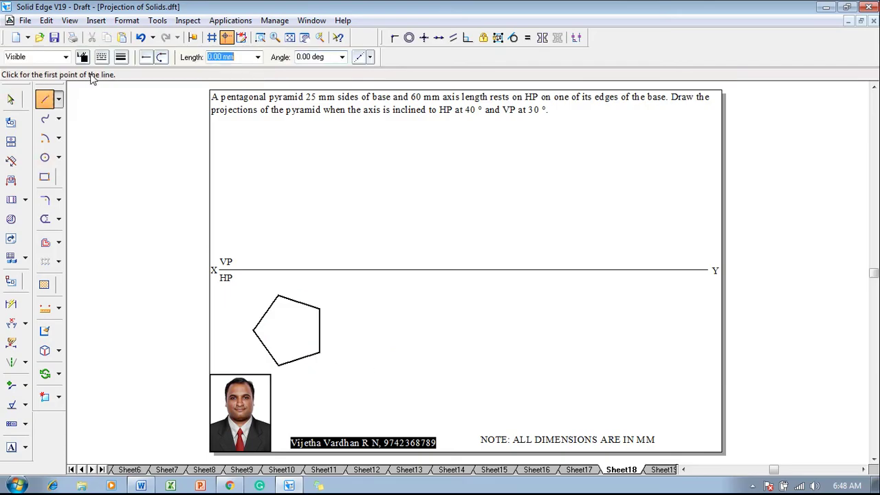
pyautogui.click(104, 61)
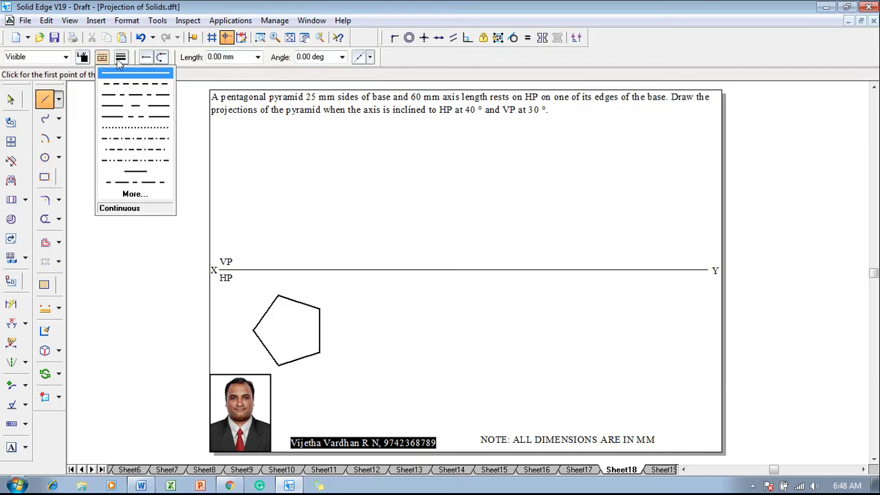
pyautogui.click(121, 58)
pyautogui.click(122, 88)
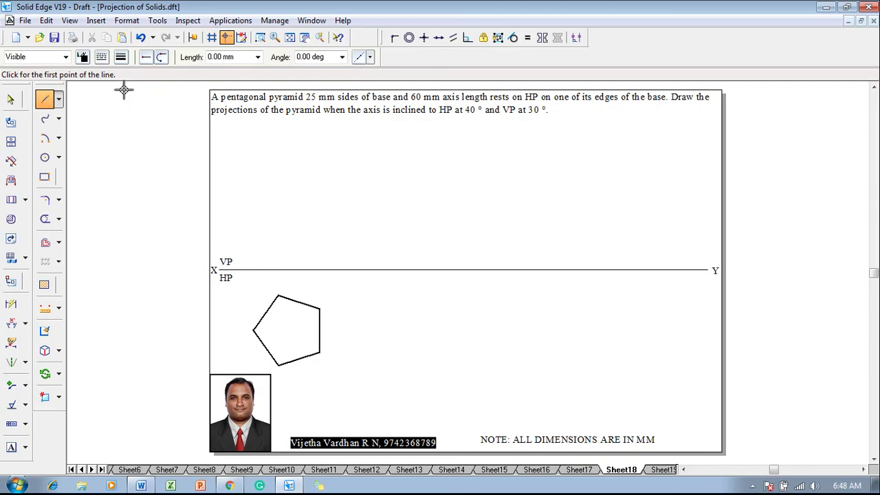
pyautogui.click(157, 21)
pyautogui.click(186, 189)
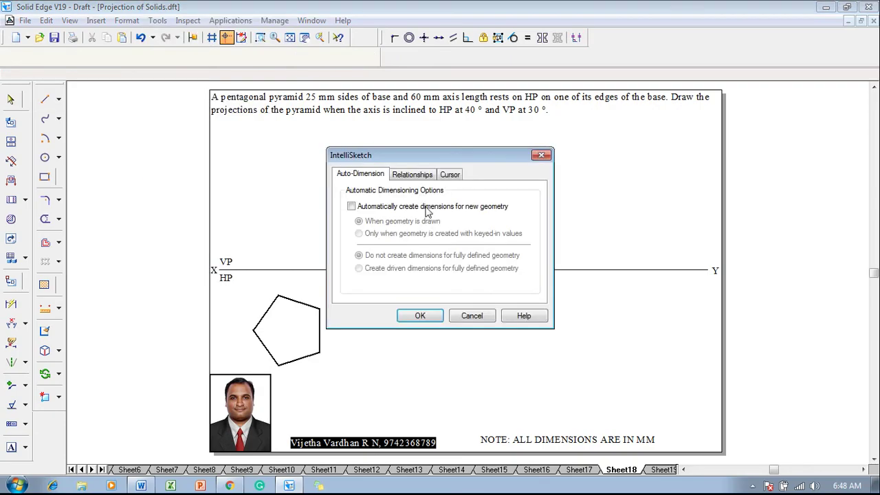
pyautogui.click(413, 174)
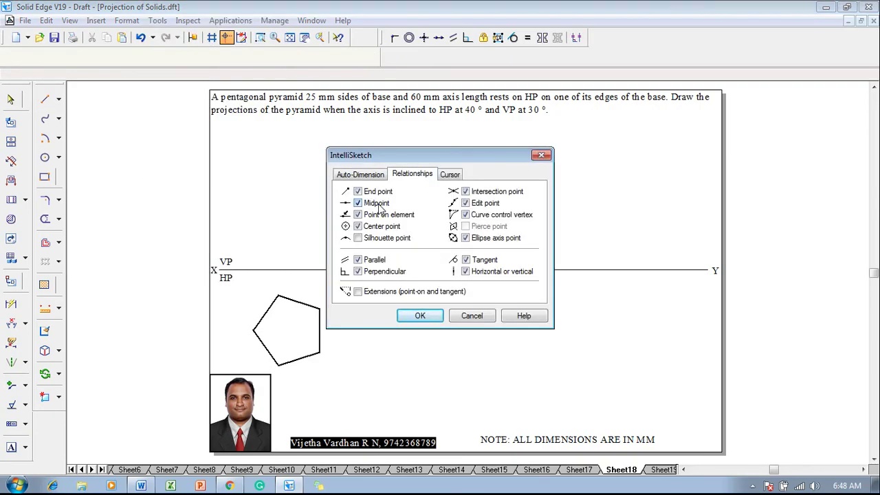
pyautogui.click(417, 316)
# Draw two thin construction lines from the pentagon's leftmost and lowest vertices to the midpoints of their opposite edges
pyautogui.click(253, 331)
pyautogui.click(319, 331)
pyautogui.click(277, 365)
pyautogui.click(297, 303)
pyautogui.rightClick(355, 300)
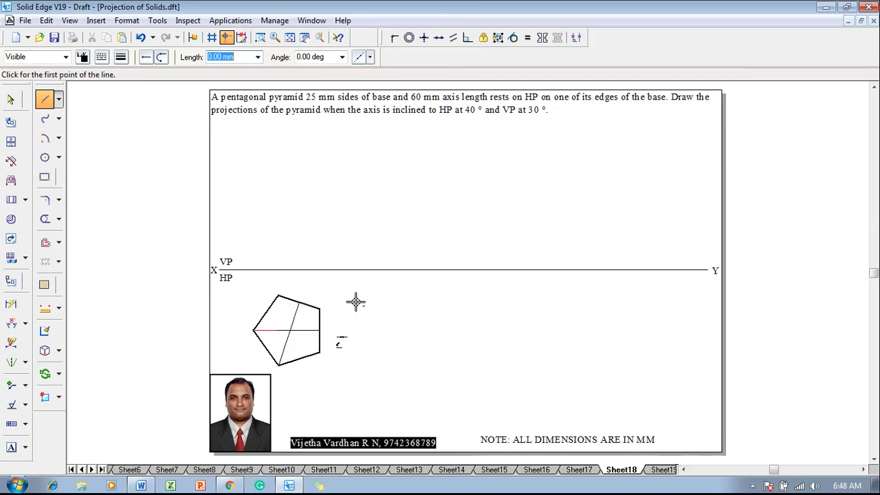
# Recheck the Midpoint relationship in IntelliSketch and choose a thicker, continuous style for new lines
pyautogui.click(157, 21)
pyautogui.click(201, 191)
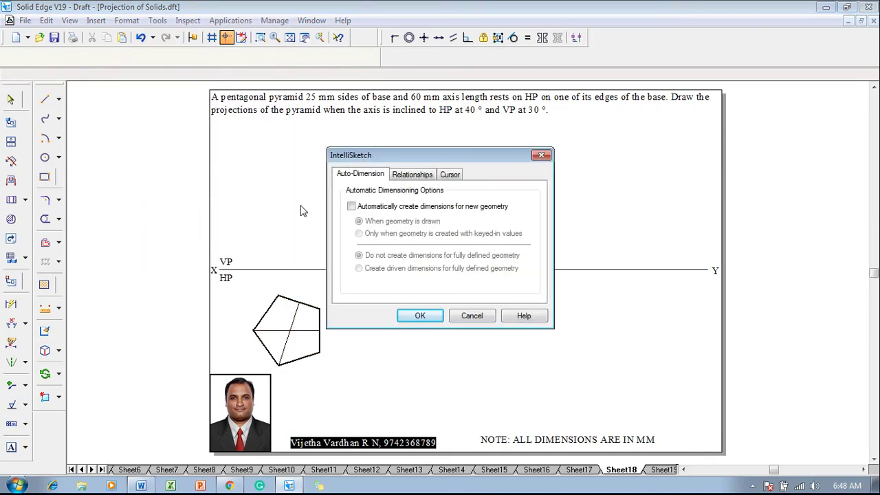
pyautogui.click(393, 180)
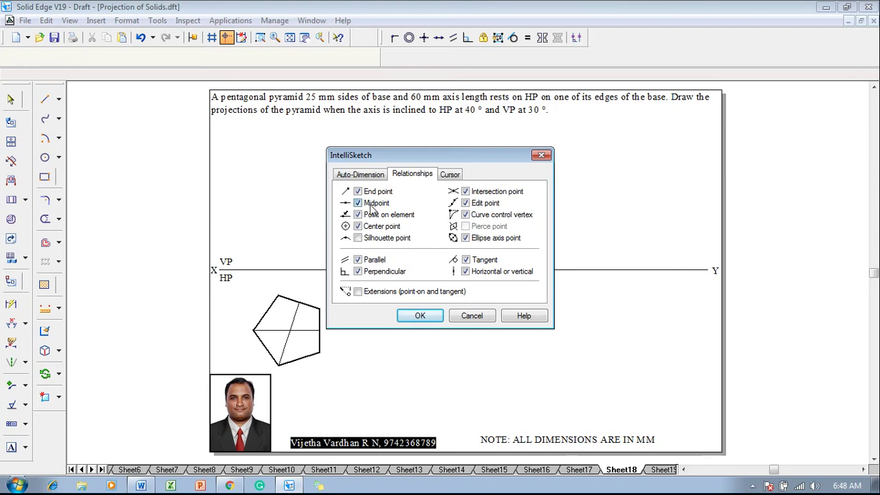
pyautogui.click(422, 314)
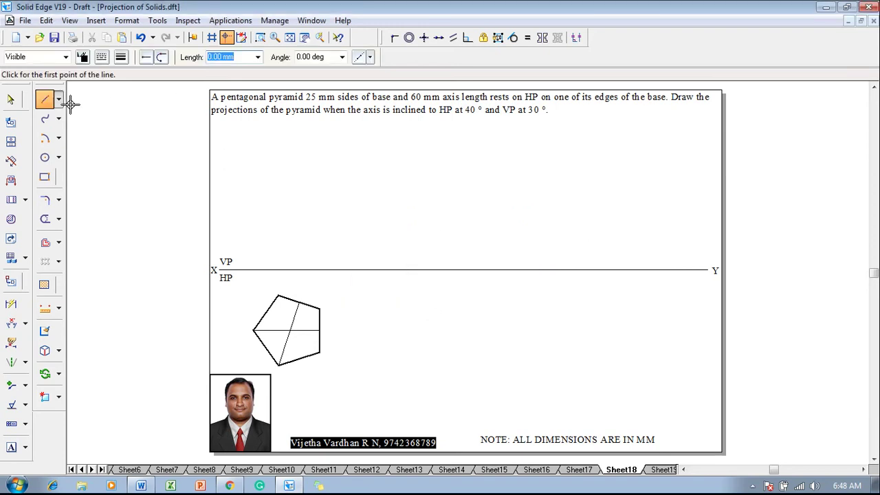
pyautogui.click(121, 56)
pyautogui.click(135, 100)
pyautogui.click(101, 57)
pyautogui.click(110, 73)
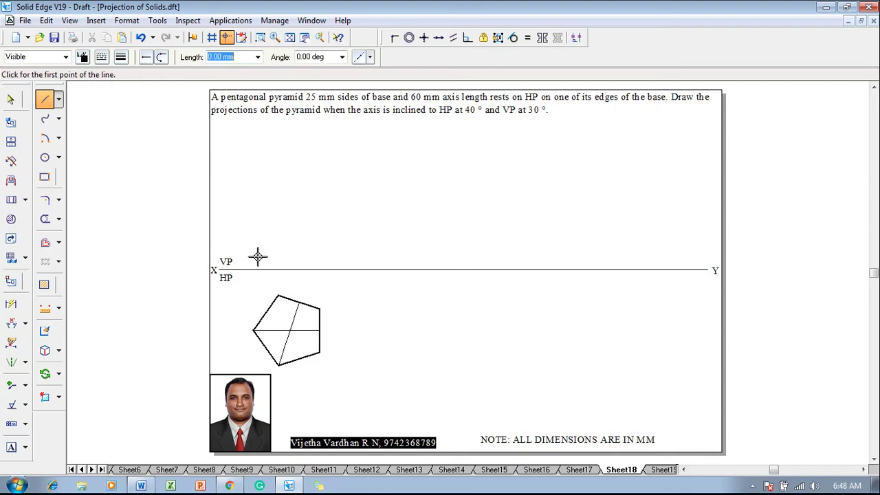
# Draw thick lines joining the pentagon's centre, where the construction lines cross, to all five vertices
pyautogui.click(289, 331)
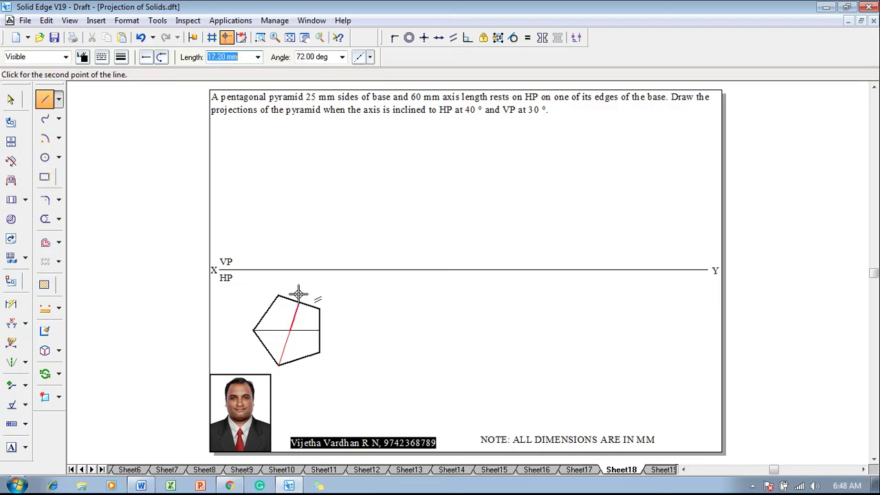
pyautogui.click(277, 296)
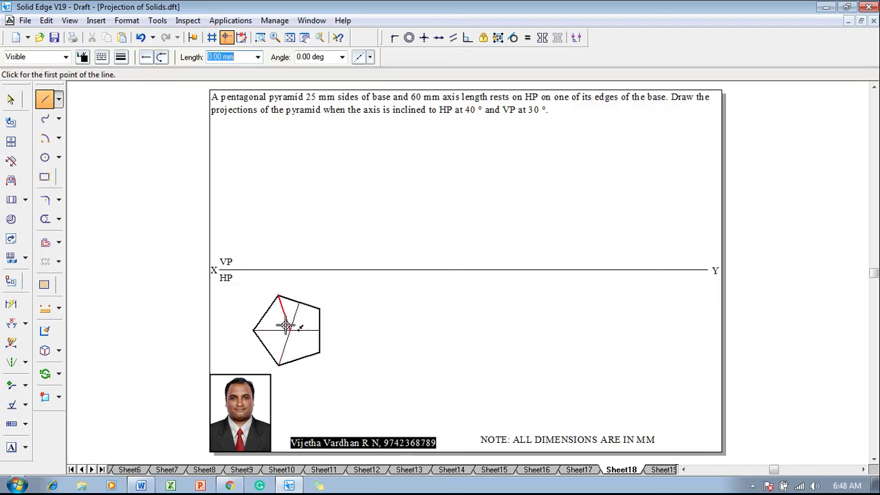
pyautogui.click(297, 304)
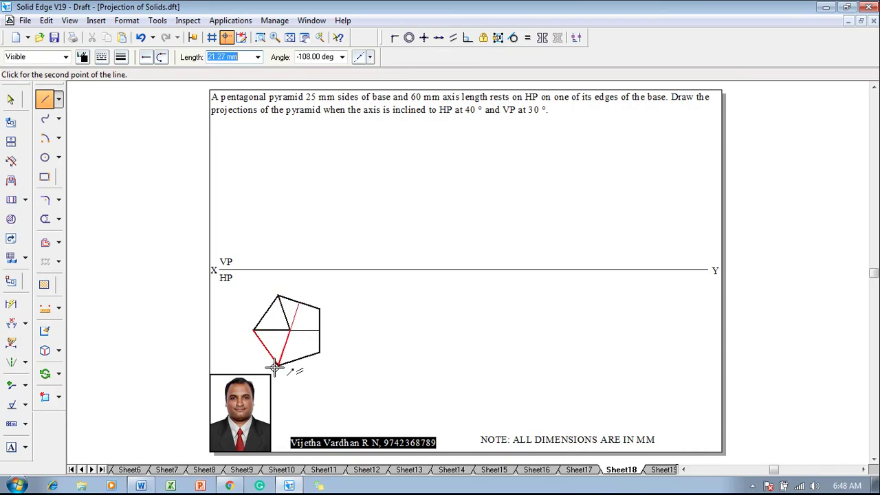
pyautogui.click(291, 332)
pyautogui.click(277, 364)
pyautogui.click(319, 352)
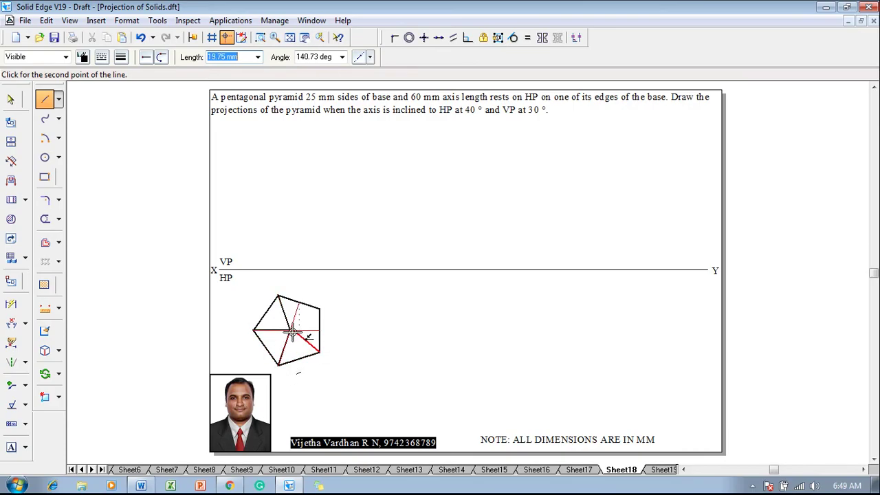
pyautogui.click(291, 329)
pyautogui.click(320, 309)
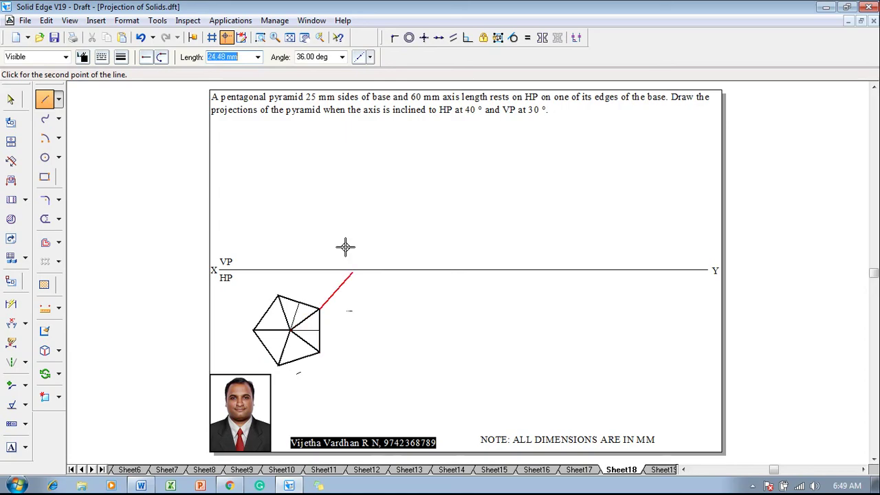
# Draw a vertical projector from the pentagon's leftmost vertex up to the XY line
pyautogui.click(121, 58)
pyautogui.click(125, 64)
pyautogui.rightClick(196, 148)
pyautogui.click(253, 330)
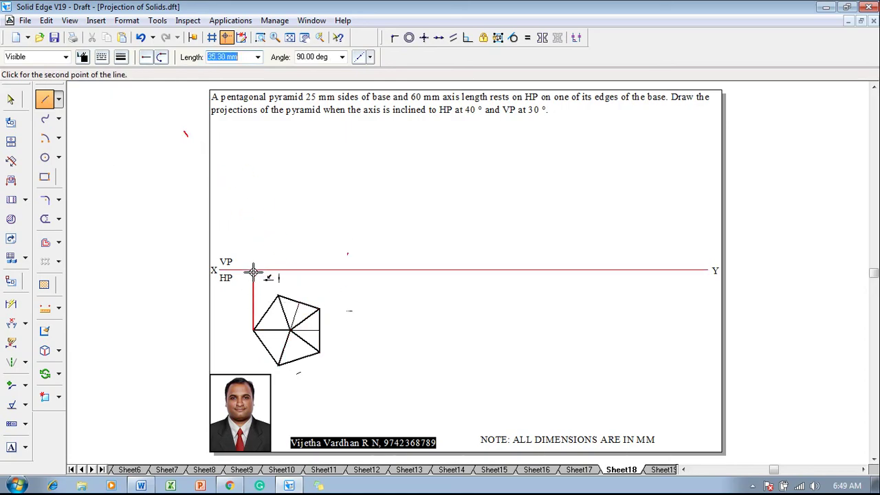
pyautogui.click(253, 270)
pyautogui.rightClick(279, 288)
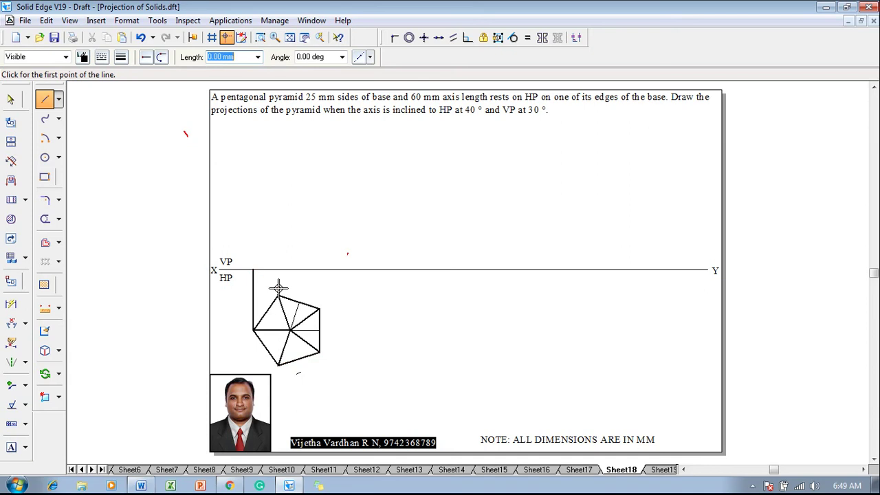
# Draw thin vertical projectors up to the XY line from the pentagon's lowest vertex, its centre and the upper end of its right edge
pyautogui.click(121, 58)
pyautogui.click(161, 106)
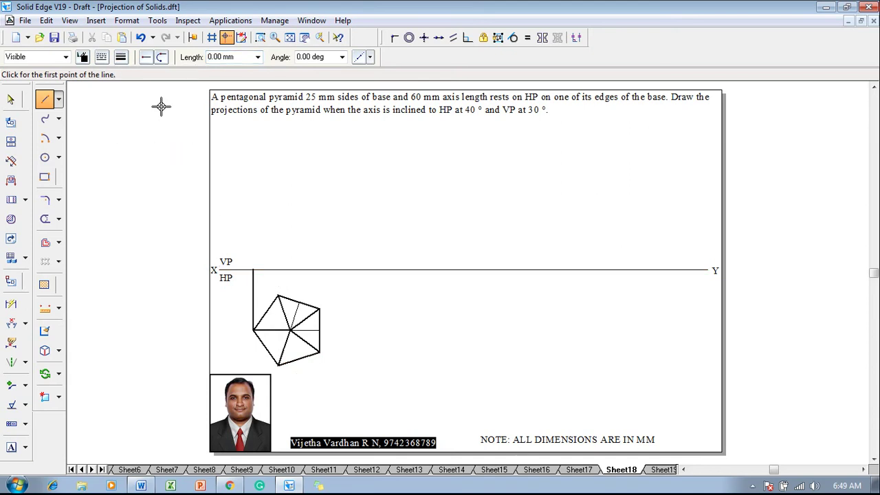
pyautogui.click(279, 365)
pyautogui.click(277, 270)
pyautogui.rightClick(288, 309)
pyautogui.click(290, 330)
pyautogui.click(290, 270)
pyautogui.rightClick(320, 299)
pyautogui.click(318, 309)
pyautogui.click(318, 270)
pyautogui.rightClick(316, 270)
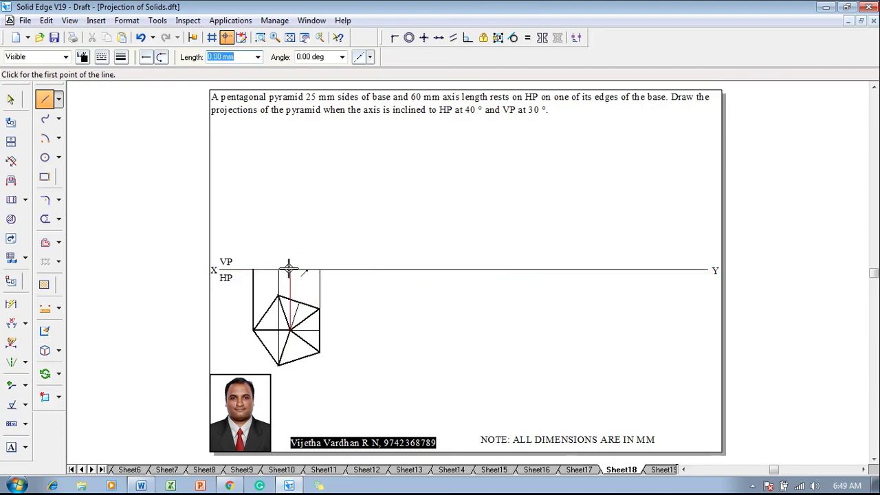
# Draw the pyramid's axis as a 60 mm line at 90 degrees, upward from where the centre projector meets the XY line
pyautogui.click(289, 270)
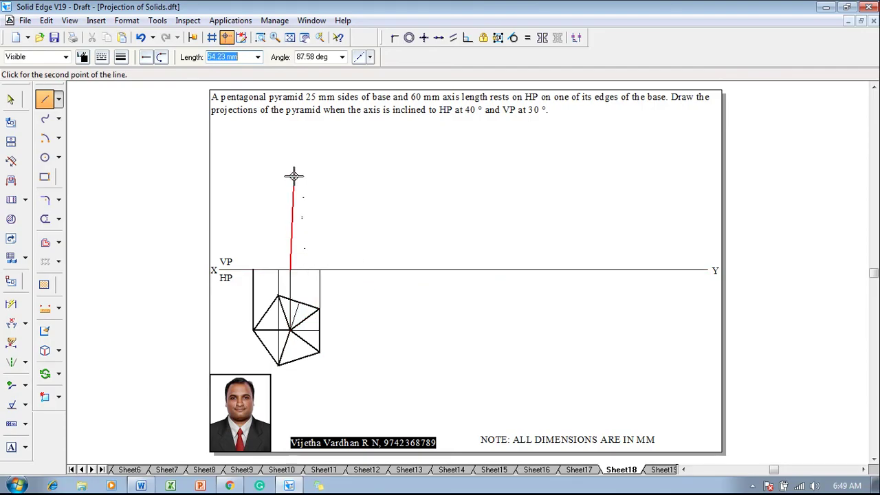
pyautogui.write('60')
pyautogui.press('Tab')
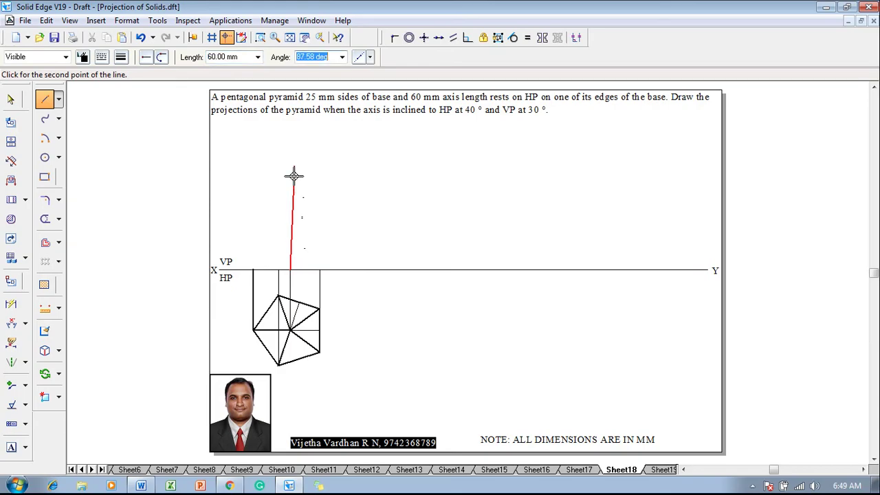
pyautogui.write('90')
pyautogui.press('Return')
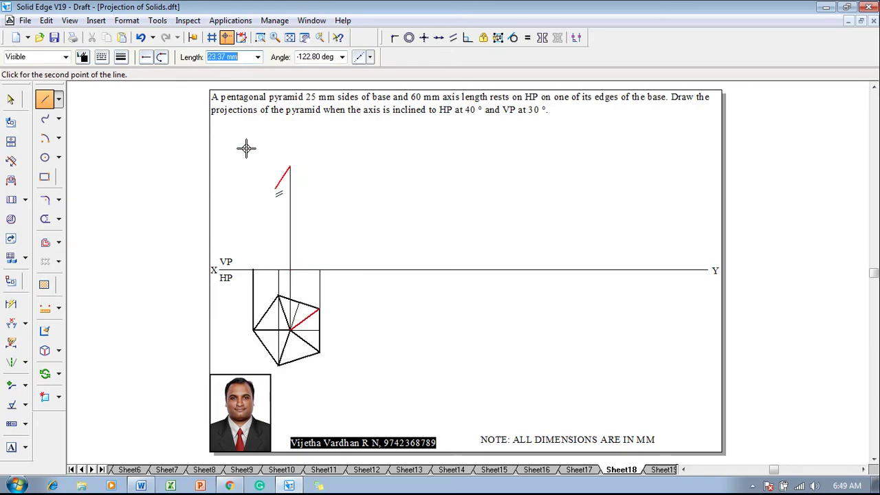
# Draw the pyramid's front view with 0.50 mm lines: the base on XY, both slanting outer edges, and the inner edge from the apex to the second projector
pyautogui.click(121, 57)
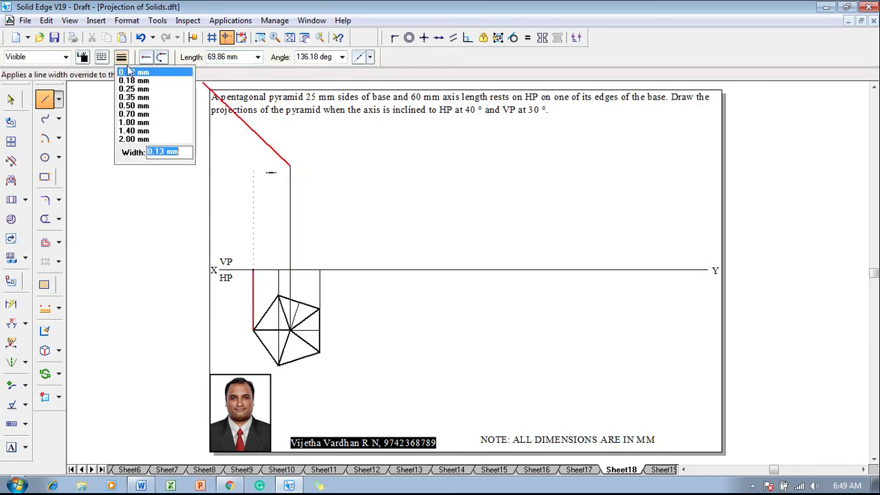
pyautogui.click(141, 108)
pyautogui.click(252, 270)
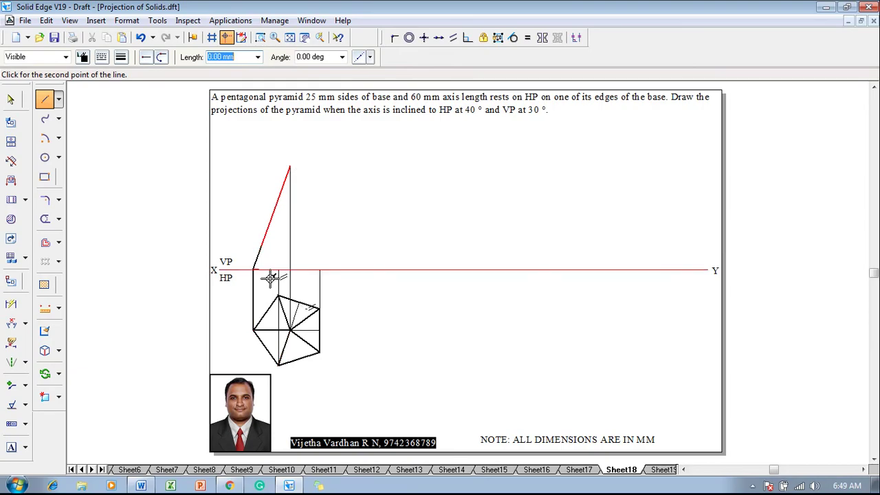
pyautogui.click(320, 270)
pyautogui.click(289, 167)
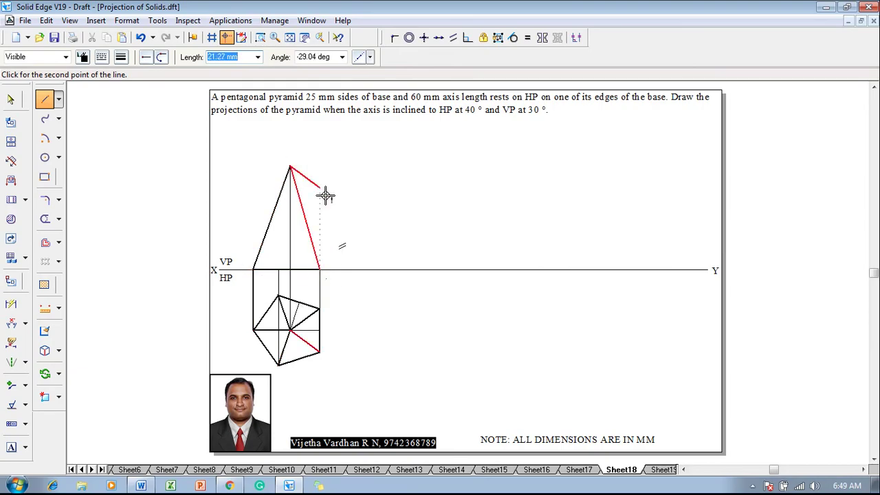
pyautogui.click(278, 268)
pyautogui.rightClick(271, 279)
pyautogui.press('Escape')
# Set the line width of the leftmost projector between the pentagon and the XY line to 0.13 mm
pyautogui.click(251, 285)
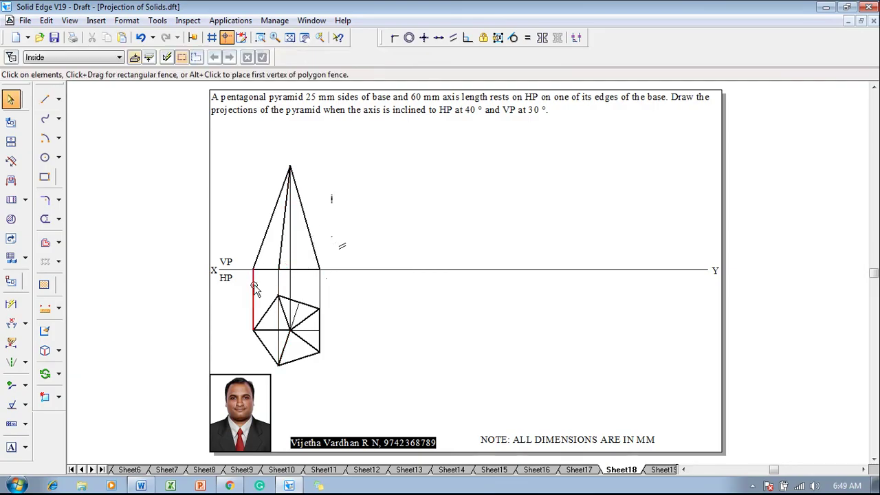
pyautogui.click(121, 57)
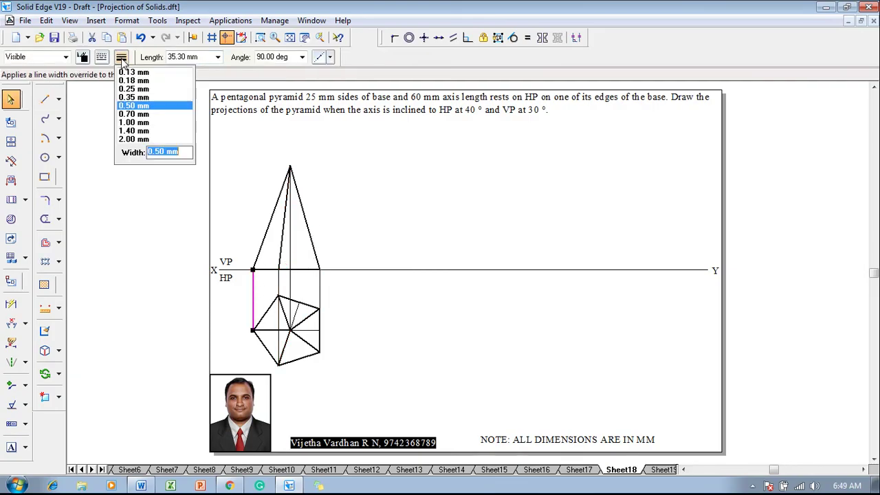
pyautogui.click(129, 73)
pyautogui.click(147, 163)
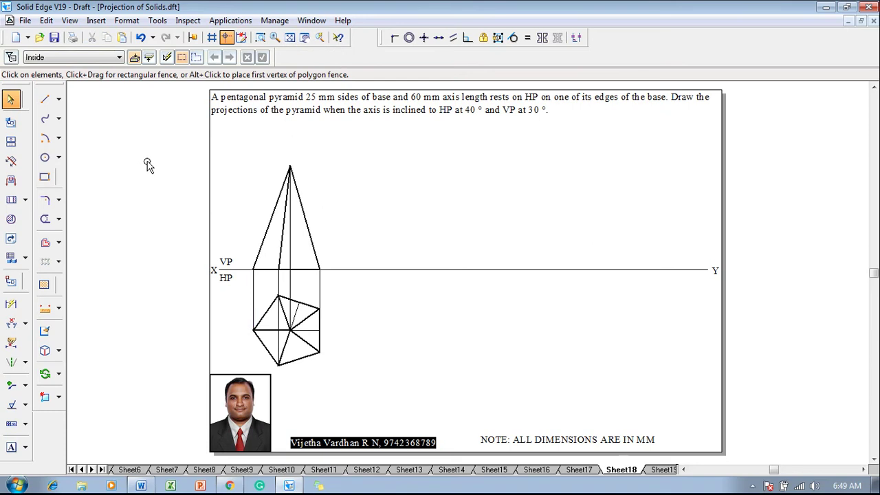
# Change the line type of the pyramid's vertical axis in the front view to a dash-dot centre line
pyautogui.click(289, 240)
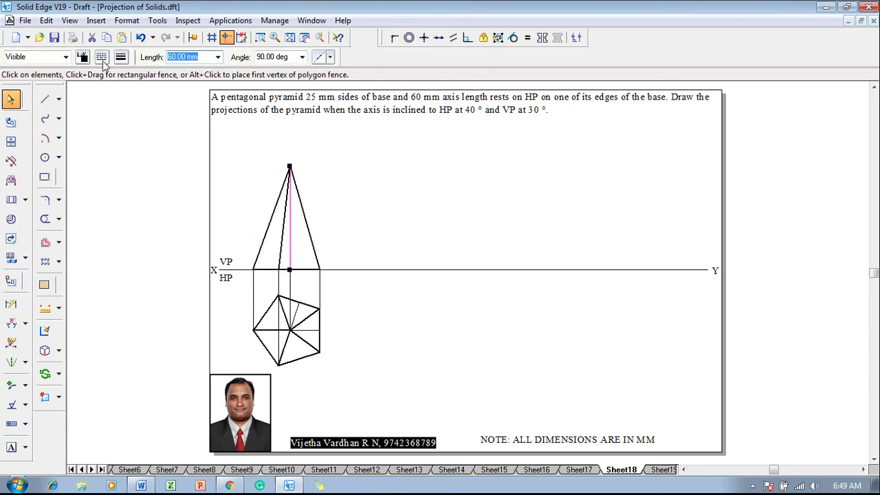
pyautogui.click(101, 57)
pyautogui.click(114, 96)
pyautogui.click(117, 149)
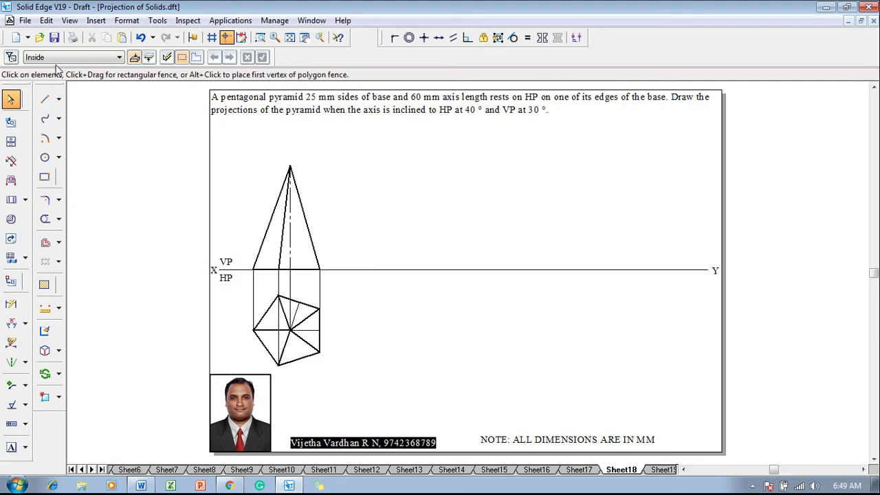
# Dimension the axis's length to the left of the front view and the lower-left side of the base pentagon
pyautogui.click(11, 304)
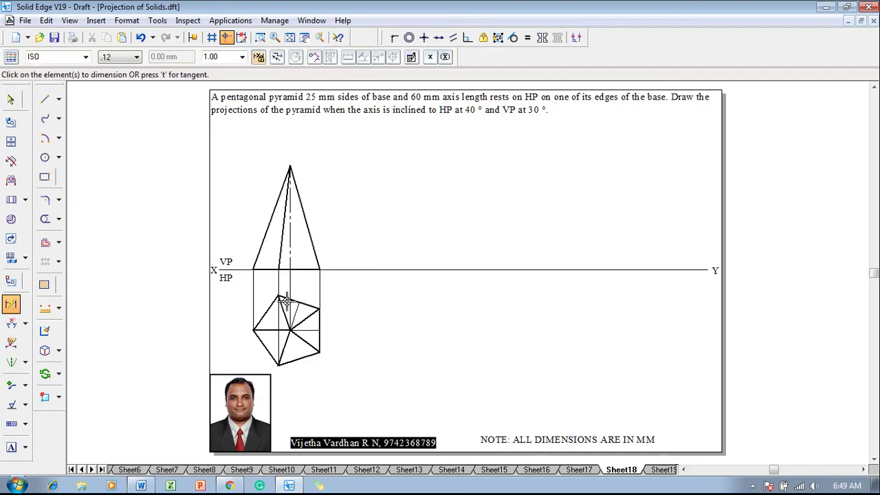
pyautogui.click(290, 239)
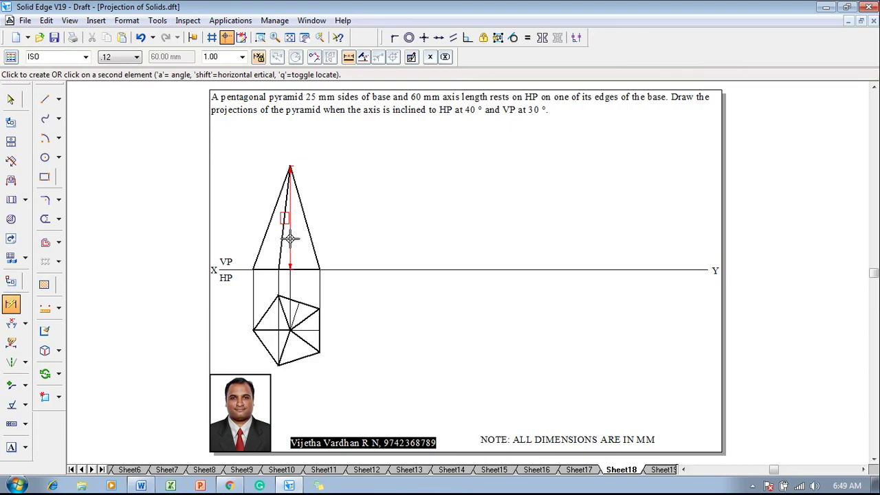
pyautogui.click(232, 223)
pyautogui.click(264, 345)
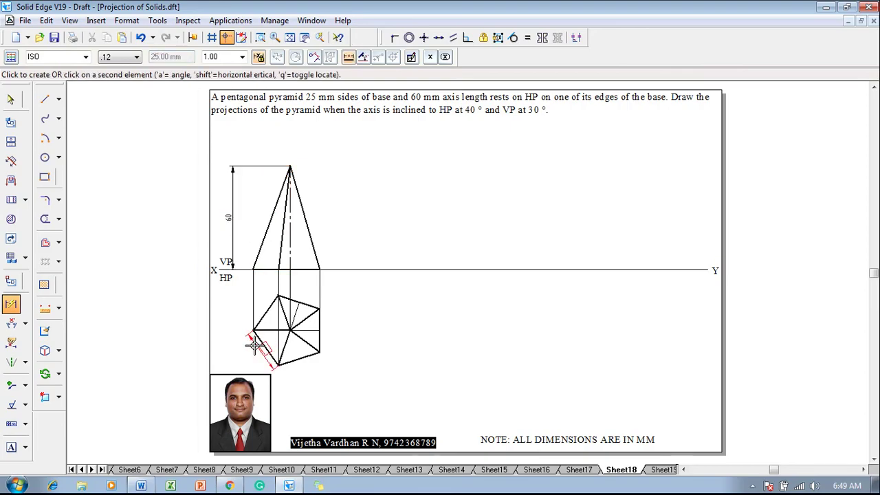
pyautogui.click(244, 347)
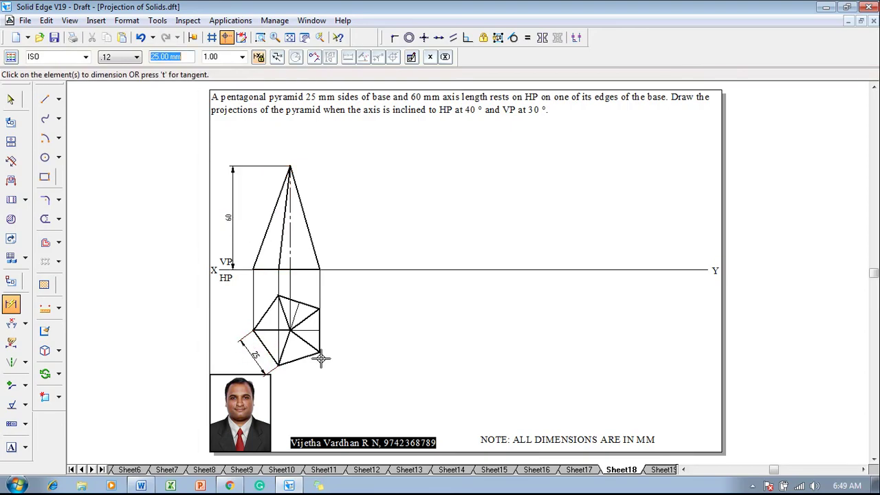
# Label the pentagon's vertices in the top view a, b, c, d and e, counterclockwise from the leftmost one
pyautogui.click(12, 448)
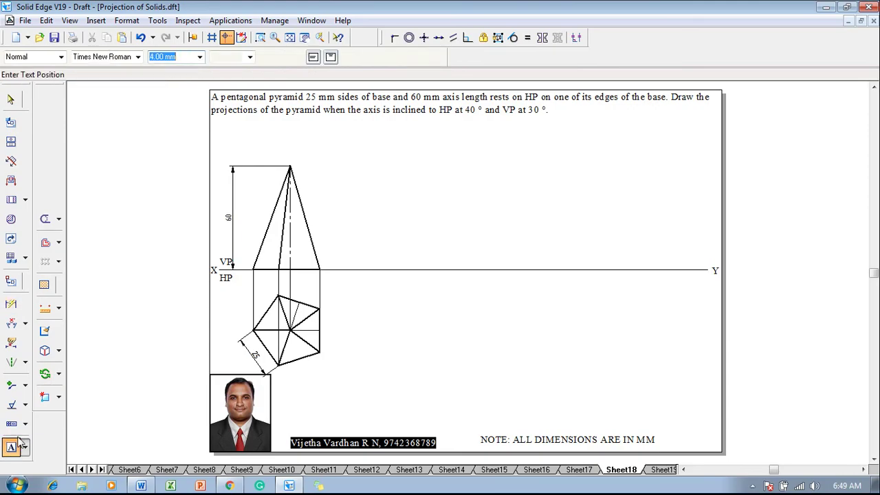
pyautogui.click(239, 318)
pyautogui.write('a')
pyautogui.click(278, 368)
pyautogui.write('b')
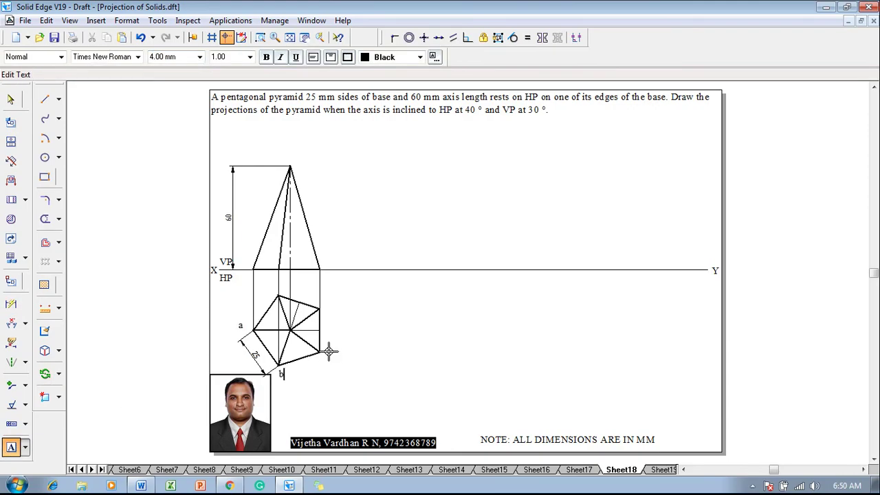
pyautogui.click(323, 341)
pyautogui.write('c')
pyautogui.click(323, 310)
pyautogui.write('d')
pyautogui.click(272, 279)
pyautogui.write('e')
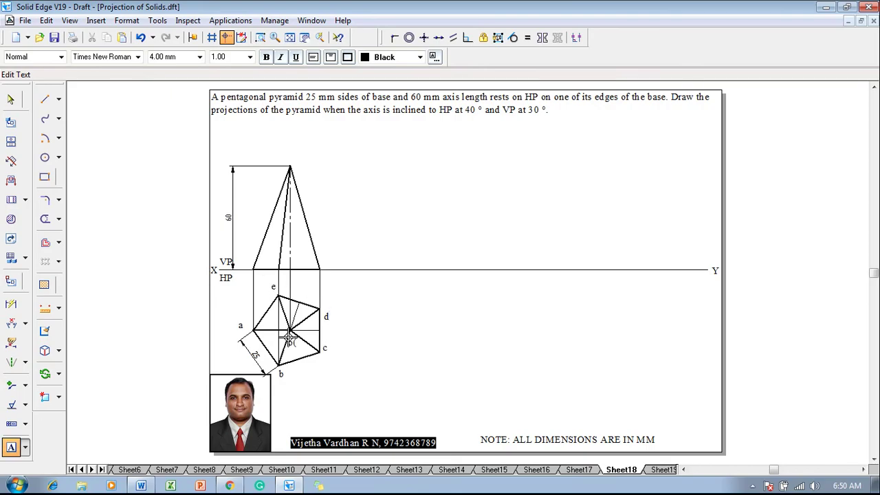
# Label the pentagon's centre o(o1), the front view's base points a', b'(e'), (o1') and c'(d'), and its apex o'
pyautogui.click(289, 336)
pyautogui.write('o(o1)')
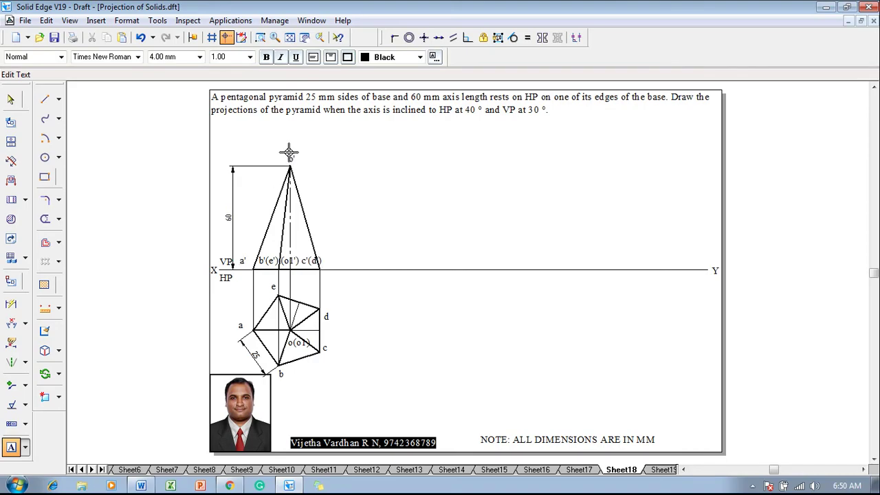
pyautogui.press('Escape')
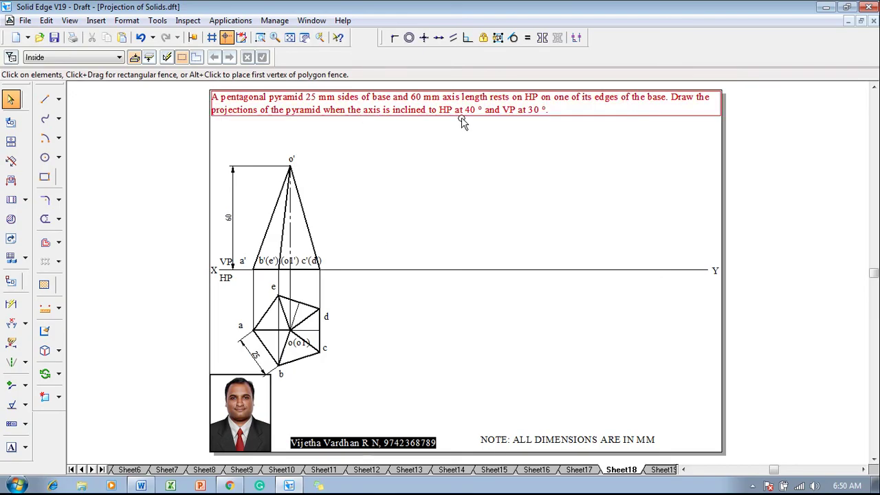
# Copy the front view with its labels about 60 mm to the right along the XY line, using its c'(d') corner as the base point
pyautogui.moveTo(337, 281); pyautogui.dragTo(233, 144)
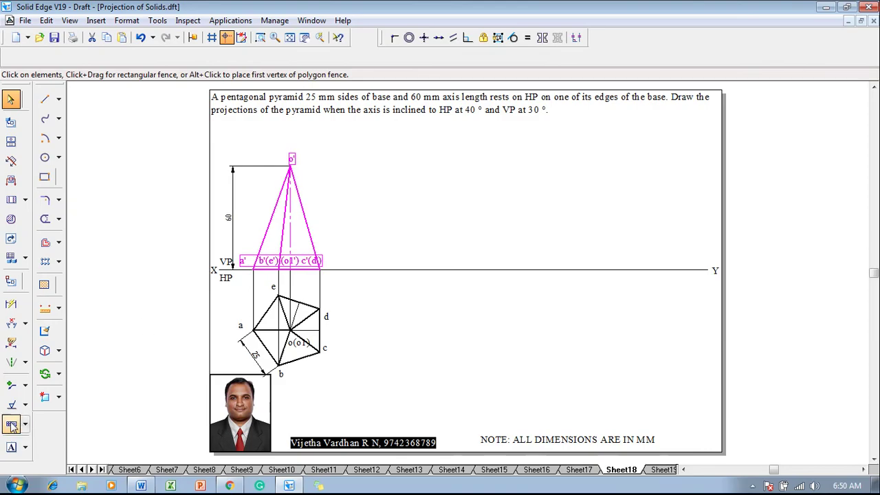
pyautogui.click(58, 373)
pyautogui.click(85, 374)
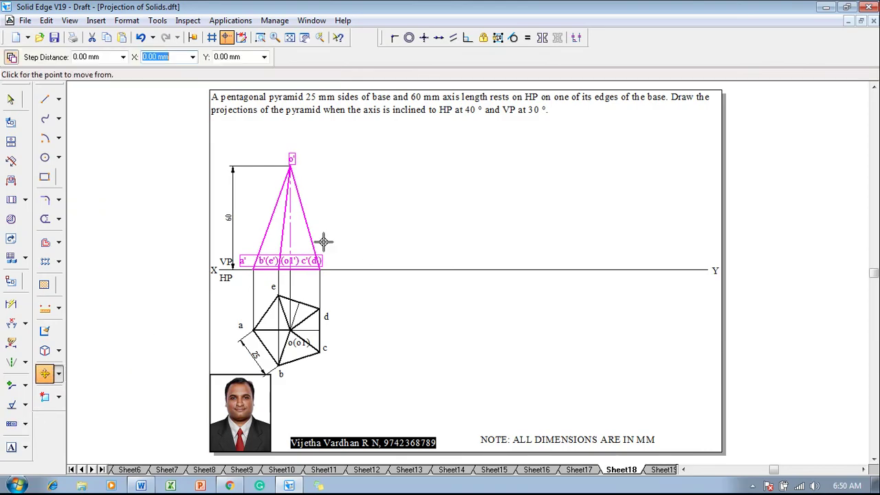
pyautogui.click(319, 269)
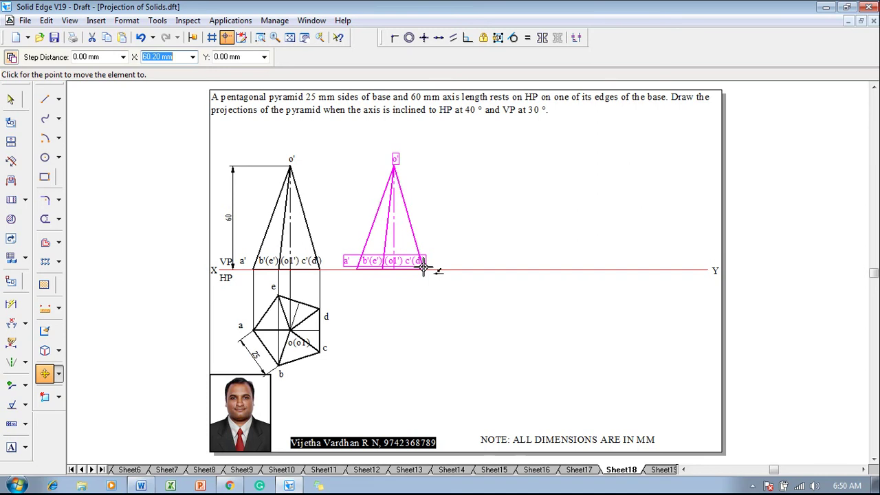
# Rotate the copied front view clockwise about its c'(d') corner by 90-40 degrees, lifting a' above the XY line
pyautogui.click(60, 374)
pyautogui.click(89, 388)
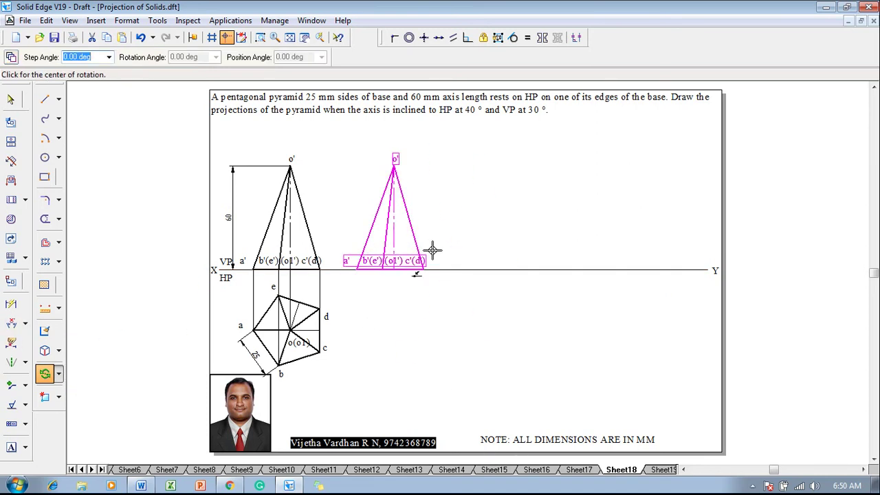
pyautogui.click(424, 271)
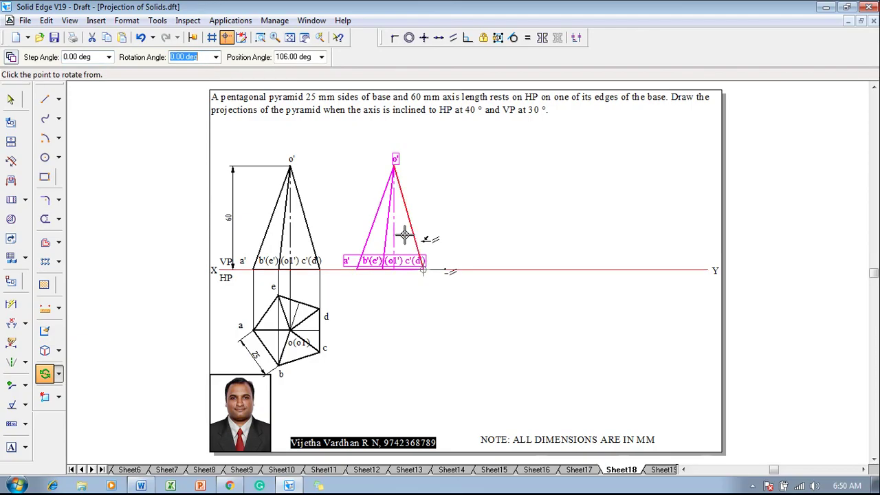
pyautogui.click(355, 270)
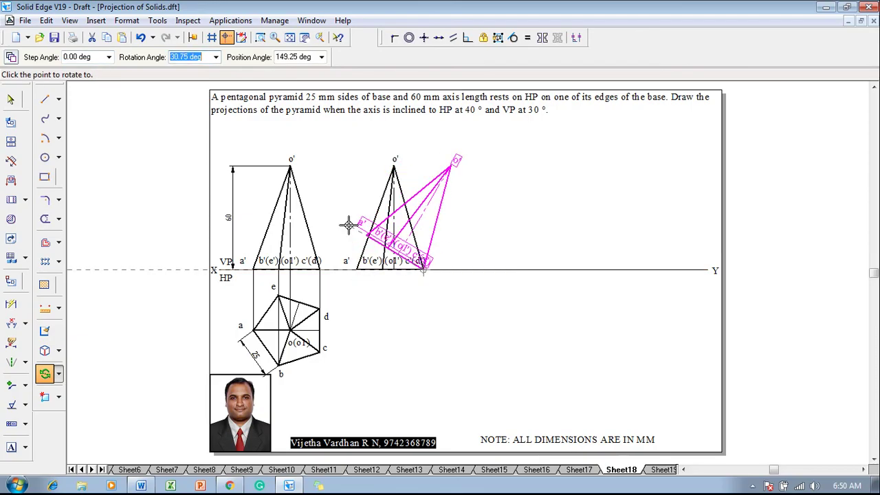
pyautogui.write('90-40')
pyautogui.press('Tab')
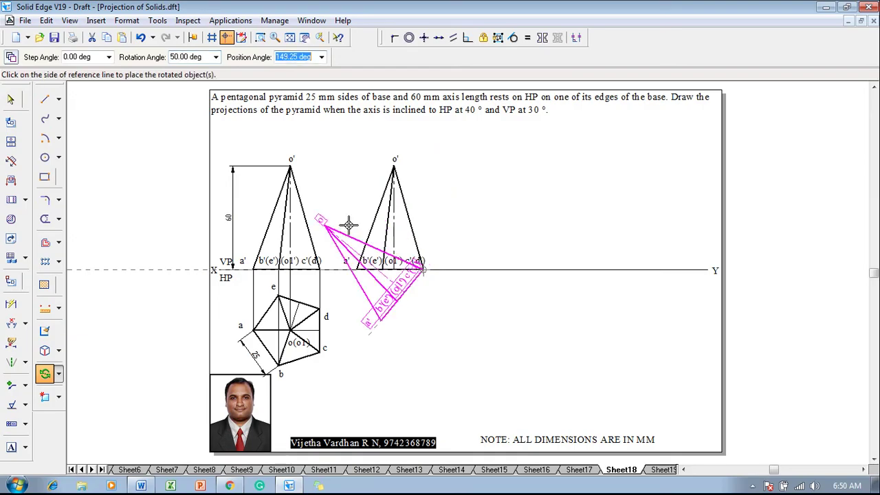
pyautogui.click(337, 206)
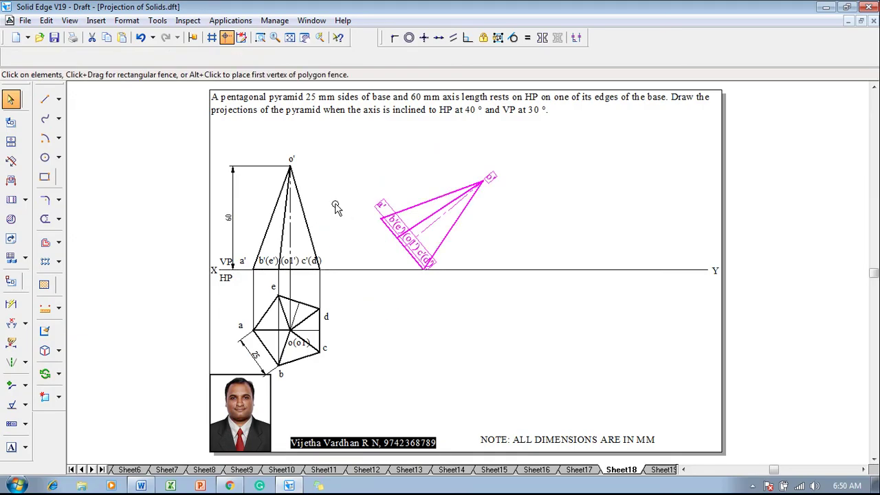
# Add an angular dimension between the tilted pyramid's axis and the XY line
pyautogui.click(10, 323)
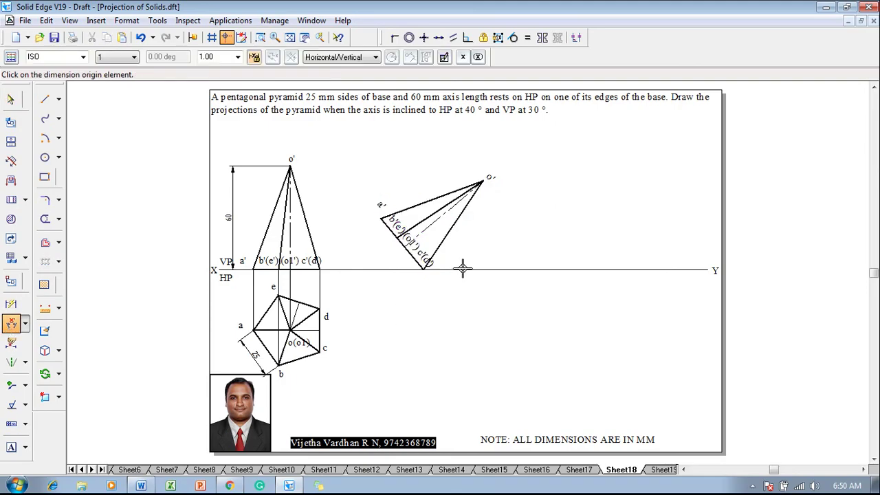
pyautogui.click(422, 230)
pyautogui.click(401, 270)
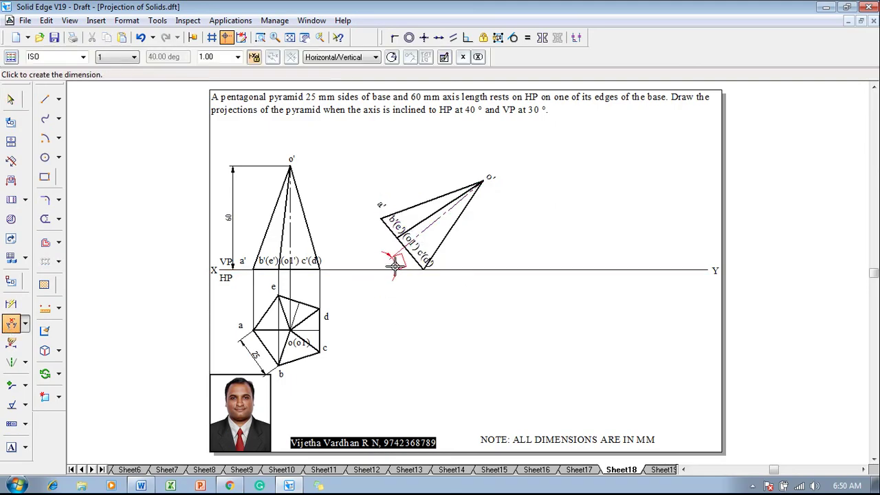
pyautogui.click(395, 265)
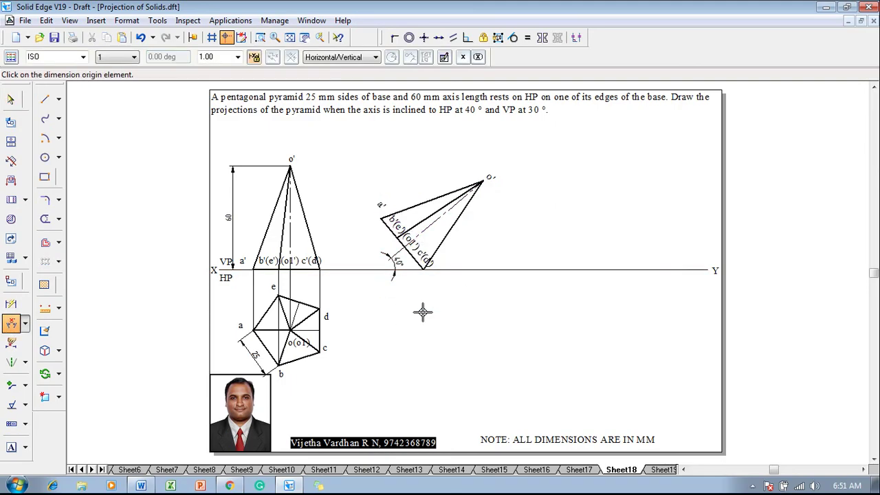
pyautogui.press('Escape')
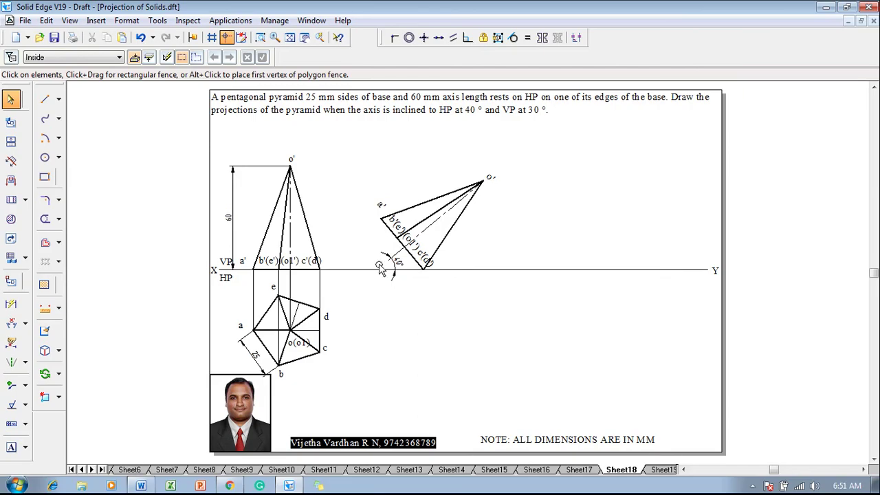
# Draw a 0.13 mm projector from the tilted apex o' down to the pentagon centre's level, and a horizontal line back to the pentagon's right edge
pyautogui.click(44, 99)
pyautogui.click(121, 58)
pyautogui.click(129, 73)
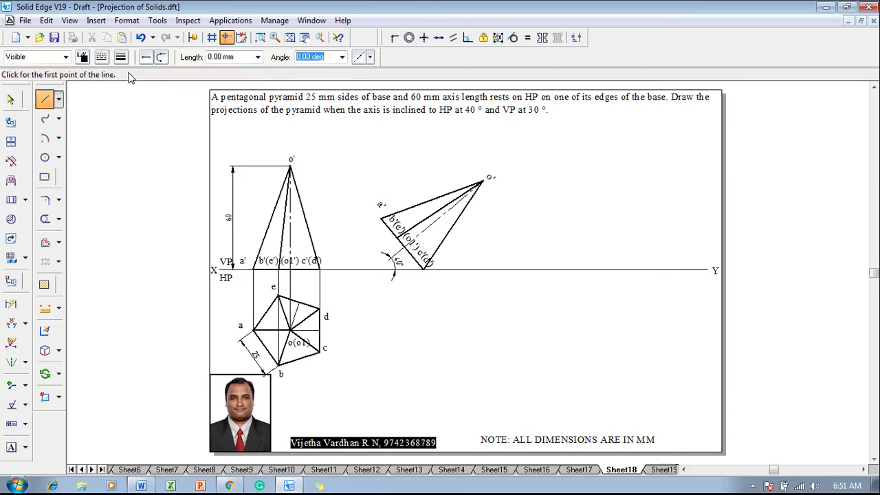
pyautogui.click(483, 182)
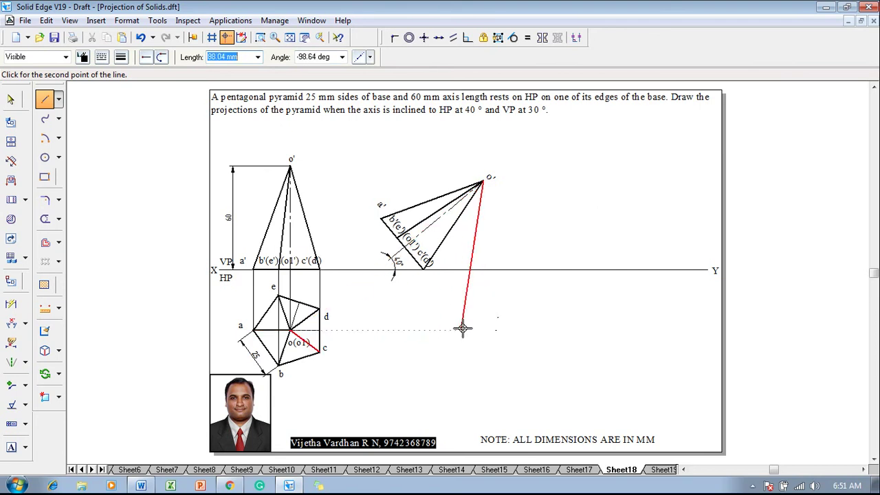
pyautogui.click(483, 329)
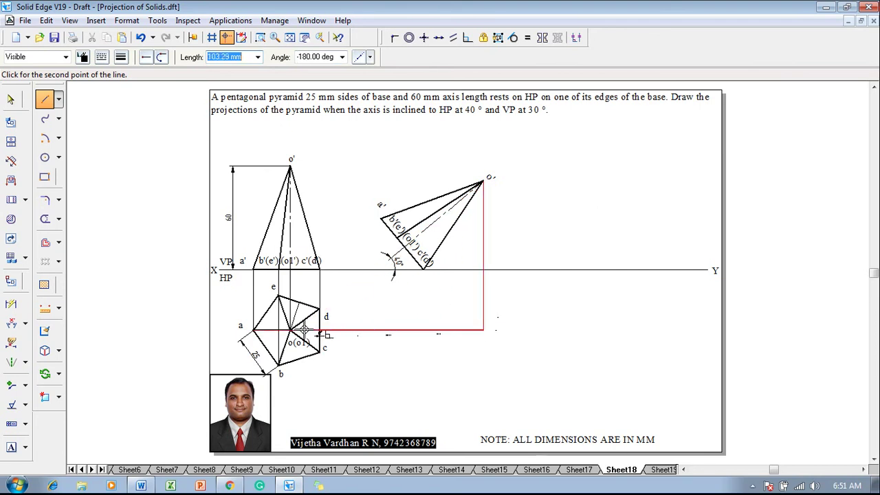
pyautogui.click(323, 331)
pyautogui.rightClick(377, 269)
# Draw vertical projectors from the tilted front view's a' and o1' down to the horizontal line at the pentagon centre's level
pyautogui.click(383, 218)
pyautogui.rightClick(379, 222)
pyautogui.click(382, 218)
pyautogui.click(381, 330)
pyautogui.rightClick(404, 298)
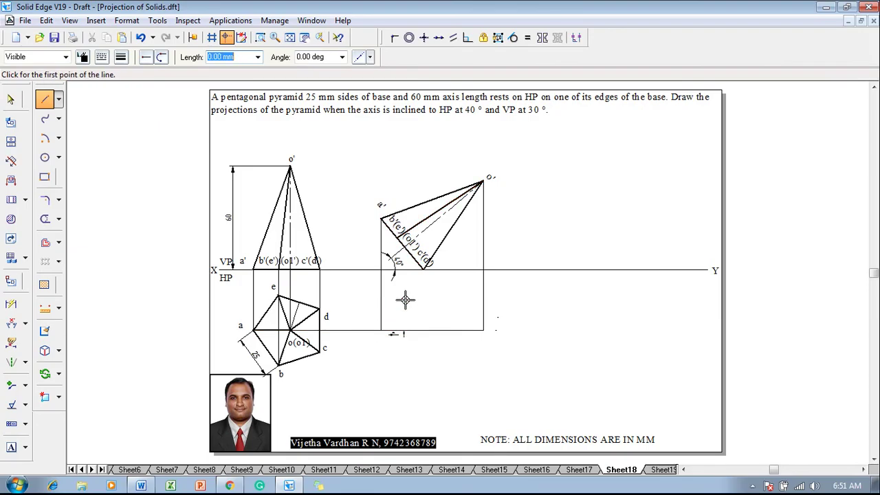
pyautogui.click(403, 249)
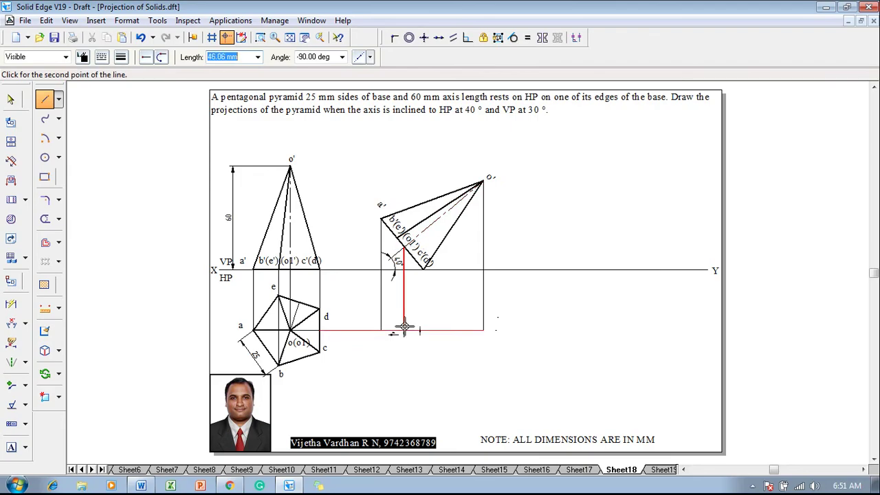
pyautogui.click(404, 330)
pyautogui.rightClick(436, 294)
# Draw a projector from the tilted c'(d') corner down to c's level, and join it horizontally to pentagon corners c and d
pyautogui.click(423, 269)
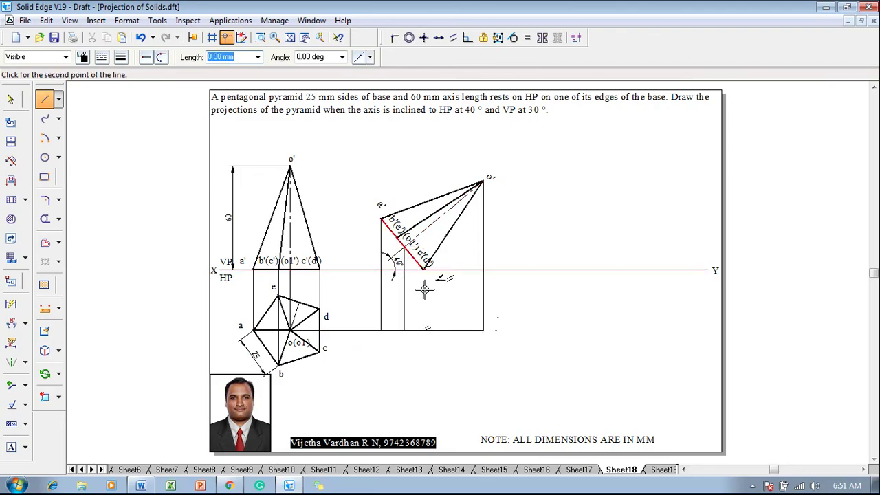
pyautogui.click(422, 351)
pyautogui.click(320, 351)
pyautogui.rightClick(329, 340)
pyautogui.click(320, 309)
pyautogui.click(423, 309)
pyautogui.rightClick(393, 253)
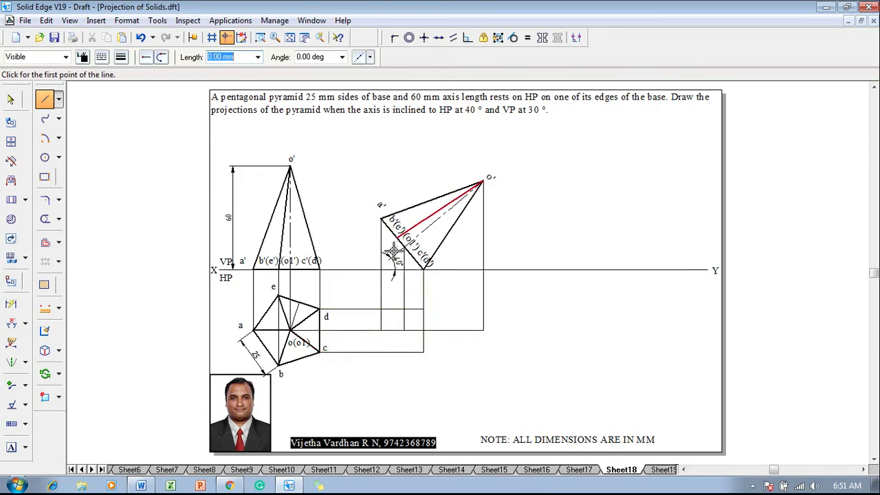
# Draw a projector from the tilted b'(e') point down to b's level, and join it horizontally to pentagon corners b and e
pyautogui.click(397, 237)
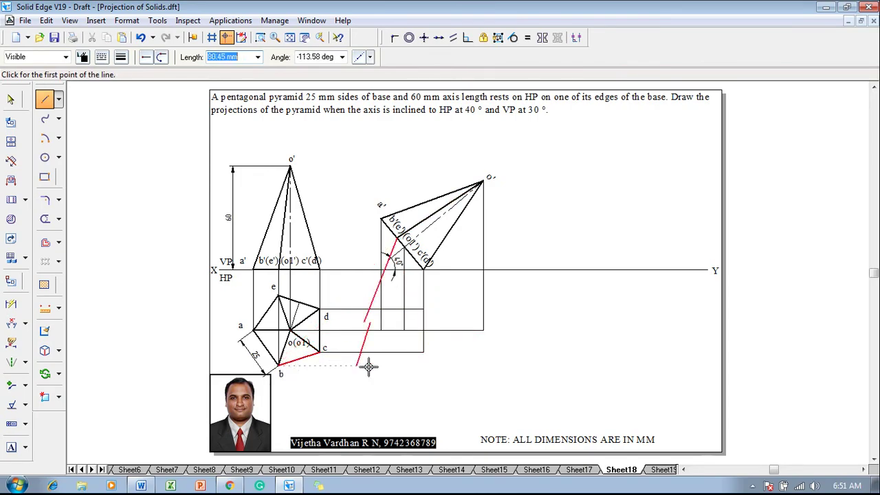
pyautogui.click(397, 365)
pyautogui.click(278, 365)
pyautogui.rightClick(276, 310)
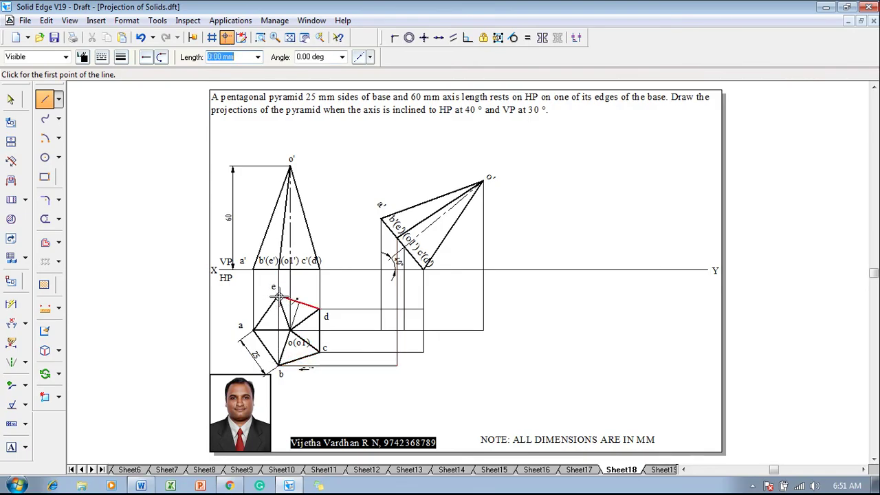
pyautogui.click(278, 296)
pyautogui.click(397, 295)
# Label the projected top view's points a, b, c, d, e, o1 and o, shifting the o1 label slightly right of its projector
pyautogui.click(11, 447)
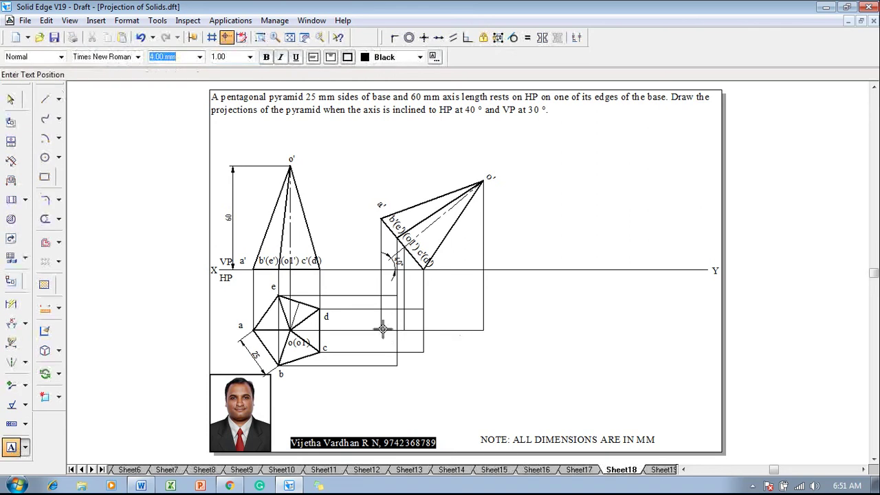
pyautogui.click(373, 317)
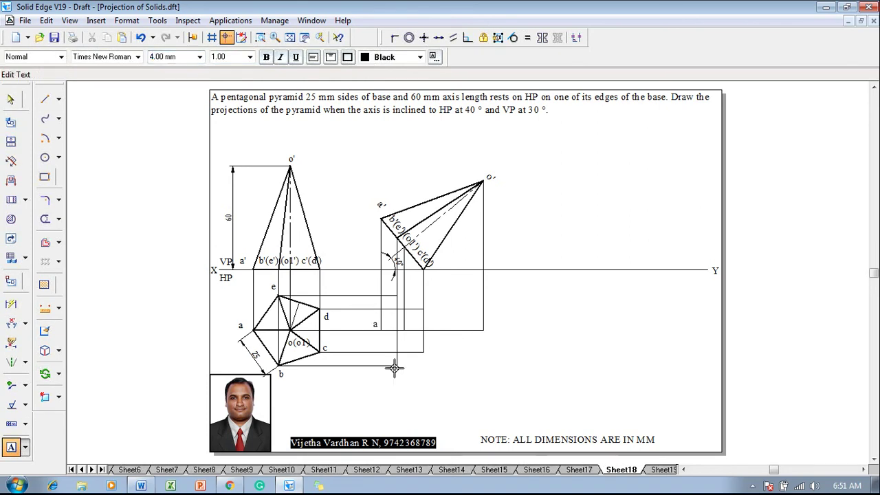
pyautogui.click(425, 338)
pyautogui.write('c')
pyautogui.click(426, 312)
pyautogui.write('d')
pyautogui.click(399, 333)
pyautogui.write('o1')
pyautogui.click(488, 332)
pyautogui.write('o')
pyautogui.press('Escape')
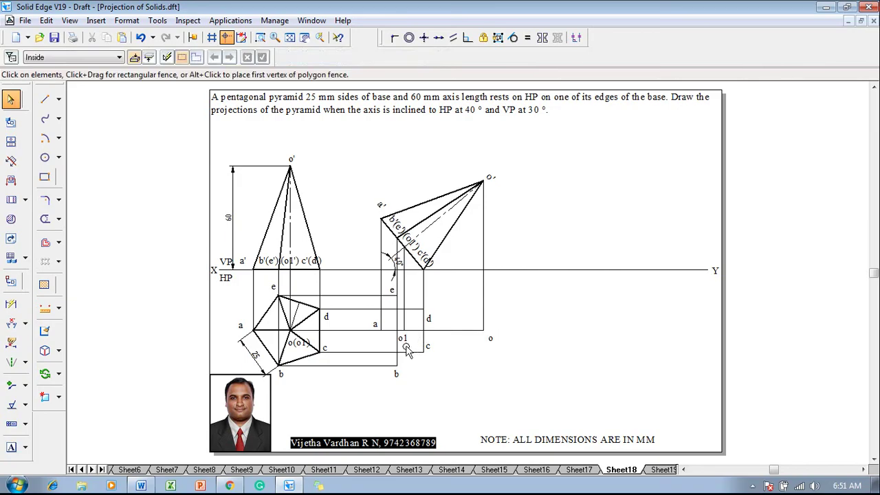
pyautogui.click(410, 340)
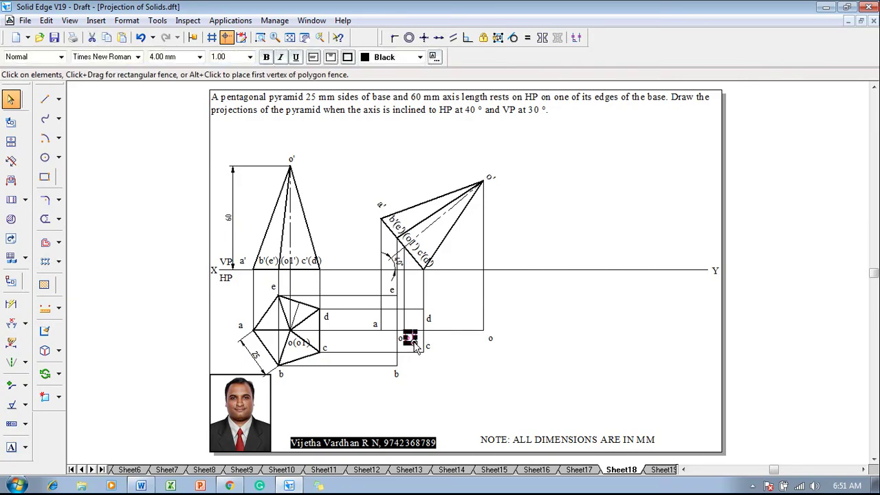
pyautogui.click(465, 354)
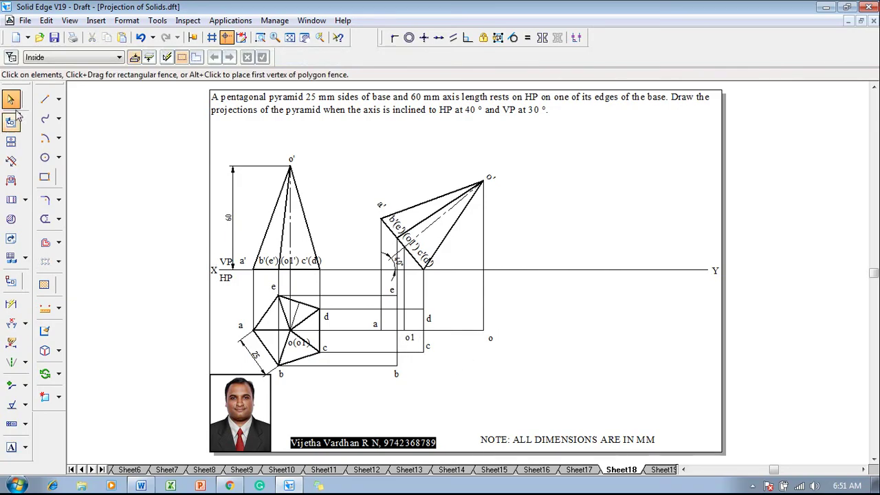
# Draw the second top view's outline a-b-o-e-a with 0.50 mm lines
pyautogui.click(44, 99)
pyautogui.click(121, 59)
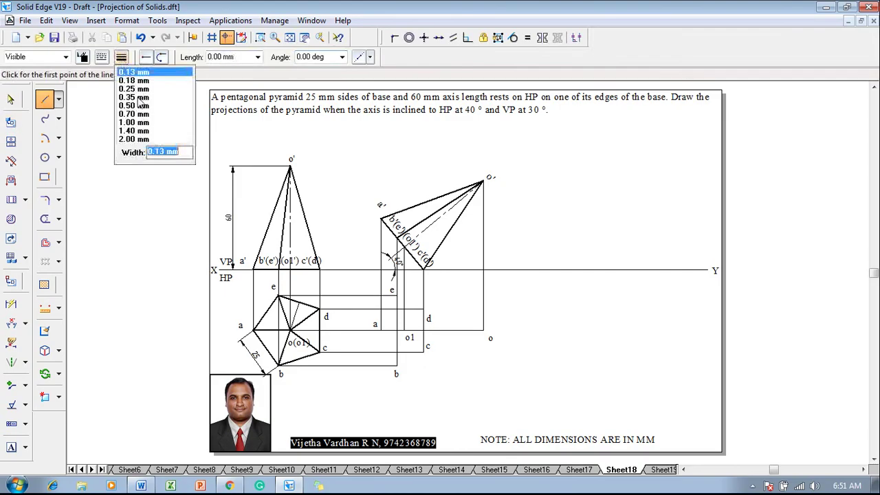
pyautogui.click(138, 107)
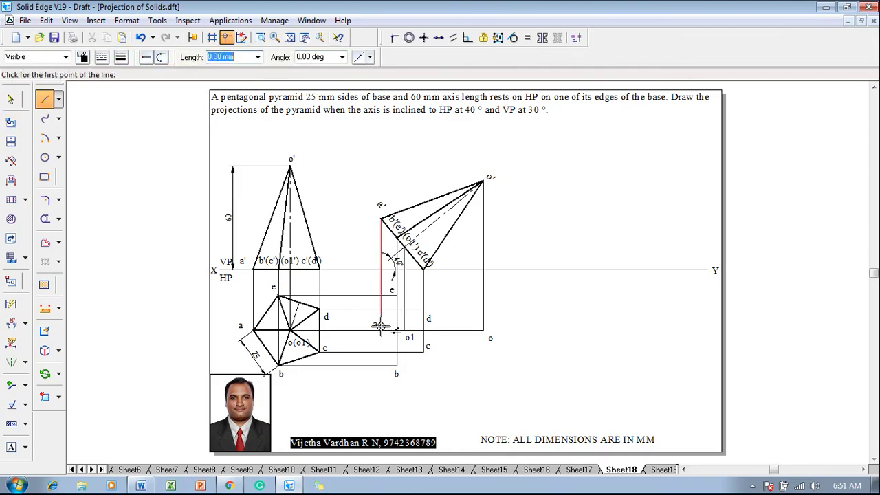
pyautogui.click(380, 331)
pyautogui.click(396, 365)
pyautogui.click(483, 331)
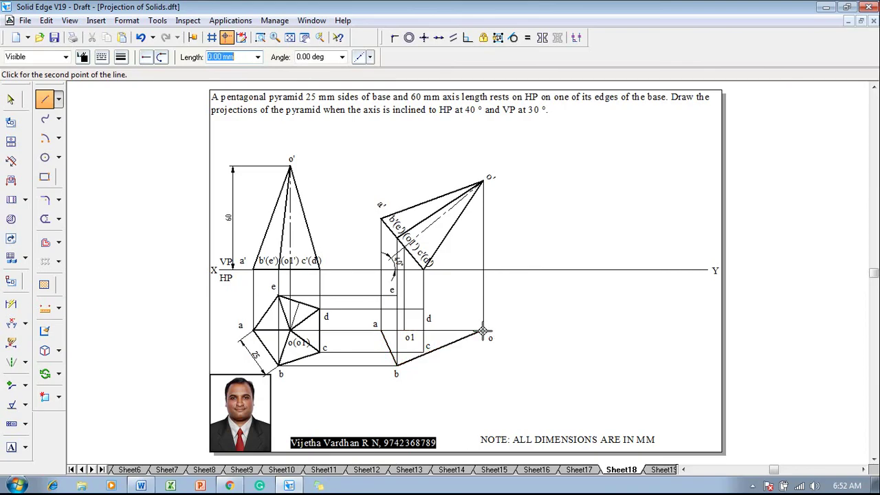
pyautogui.click(396, 296)
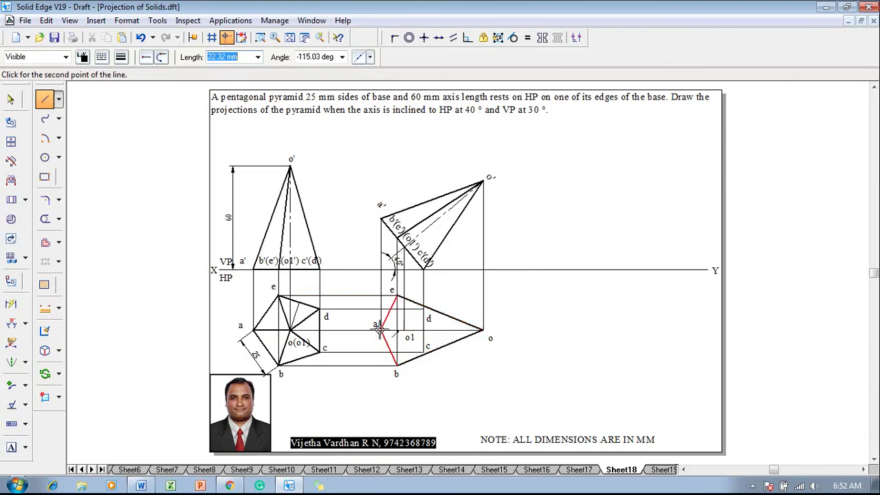
pyautogui.click(380, 330)
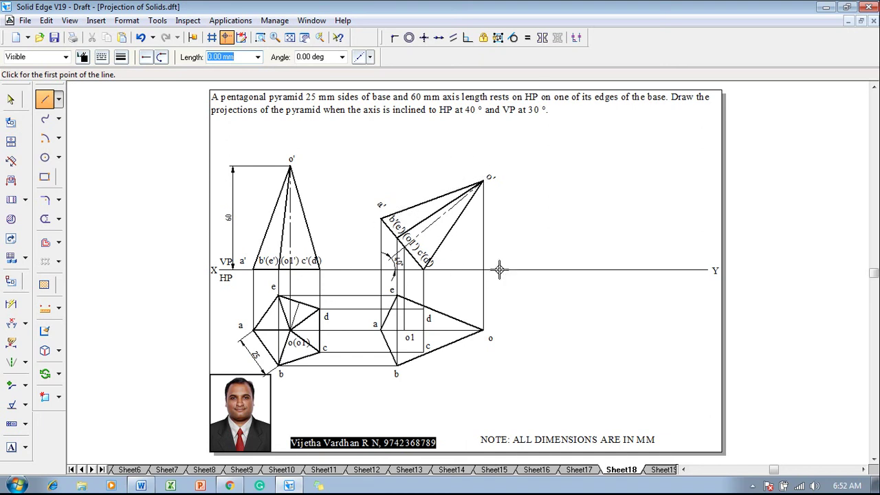
# Draw the hidden base edges e-d, d-c and c-b of the second top view with dashed lines
pyautogui.click(107, 60)
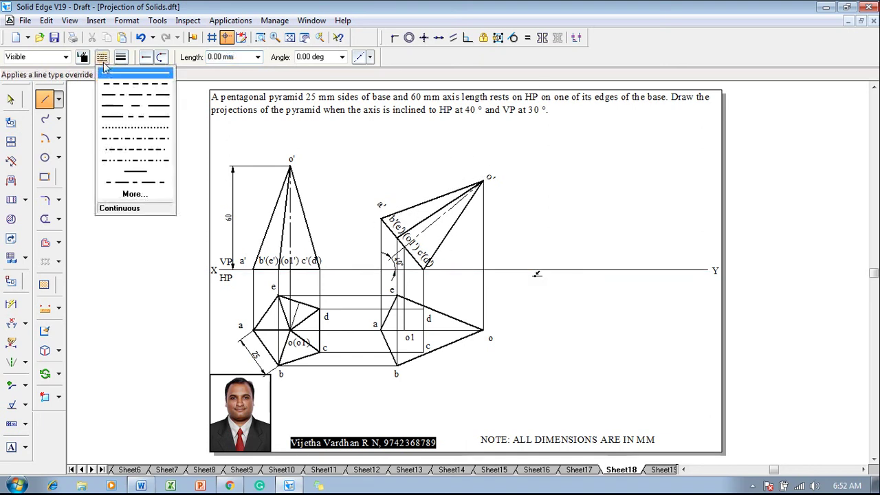
pyautogui.click(109, 73)
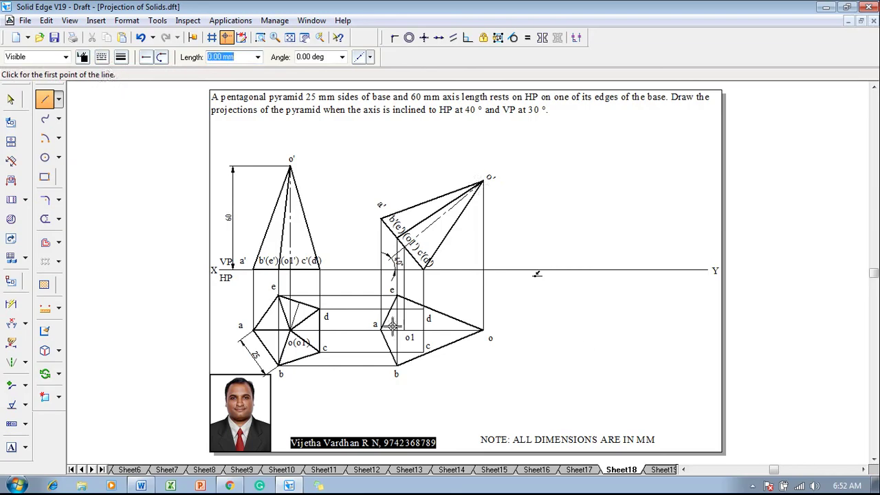
pyautogui.click(396, 297)
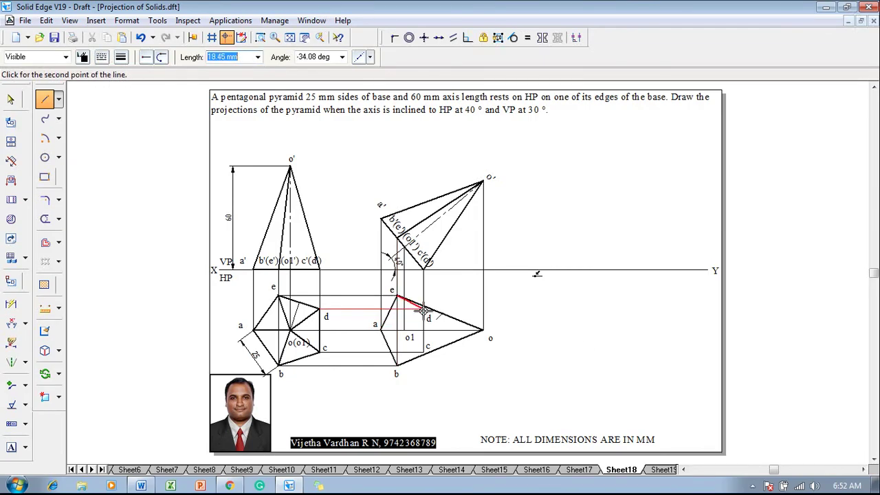
pyautogui.click(423, 308)
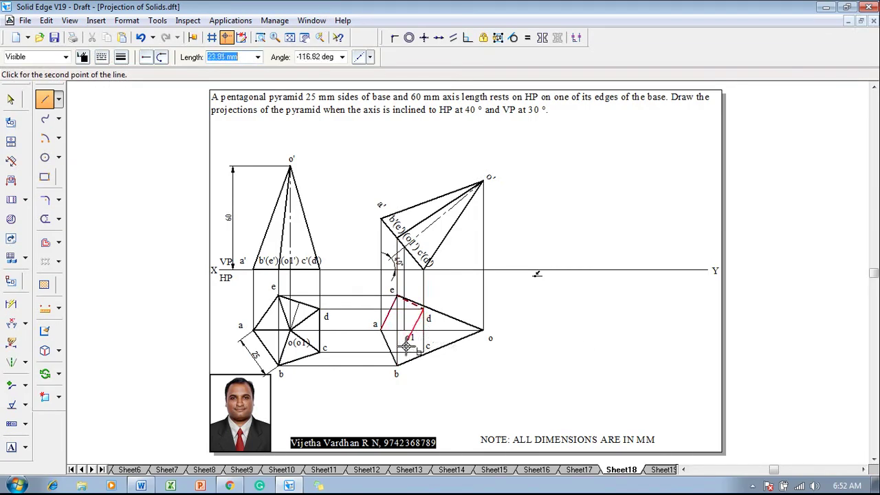
pyautogui.click(424, 351)
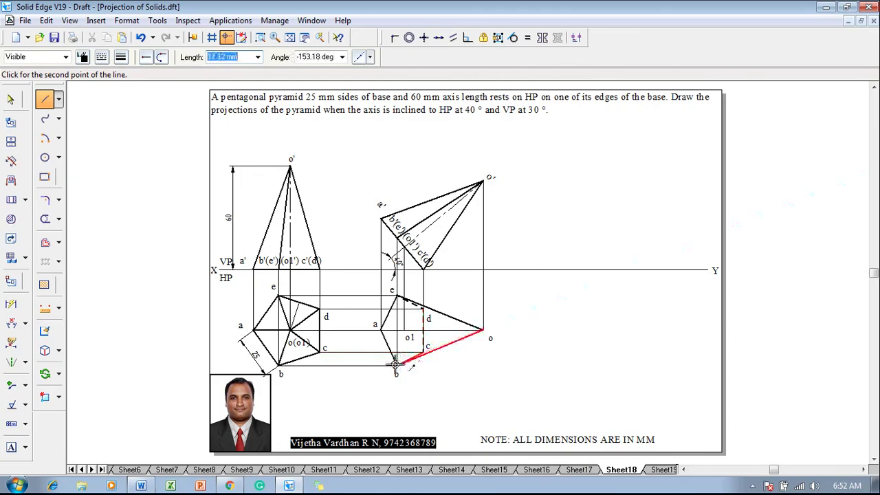
pyautogui.click(396, 364)
pyautogui.rightClick(474, 373)
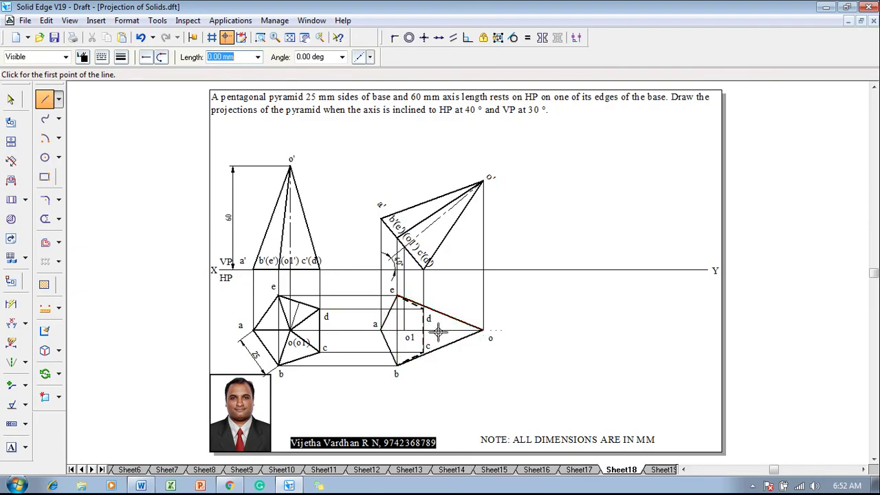
# Draw the hidden slant edges c-o and o-d of the second top view with dashed lines
pyautogui.click(422, 352)
pyautogui.click(484, 333)
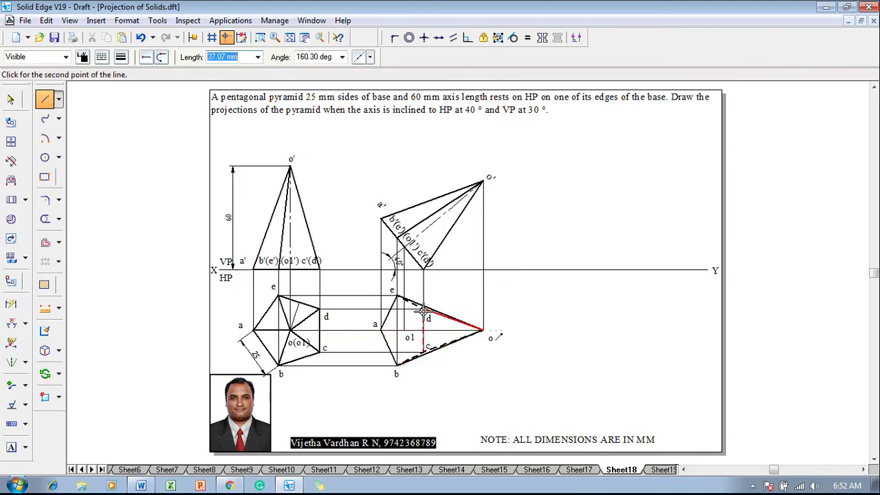
pyautogui.rightClick(479, 359)
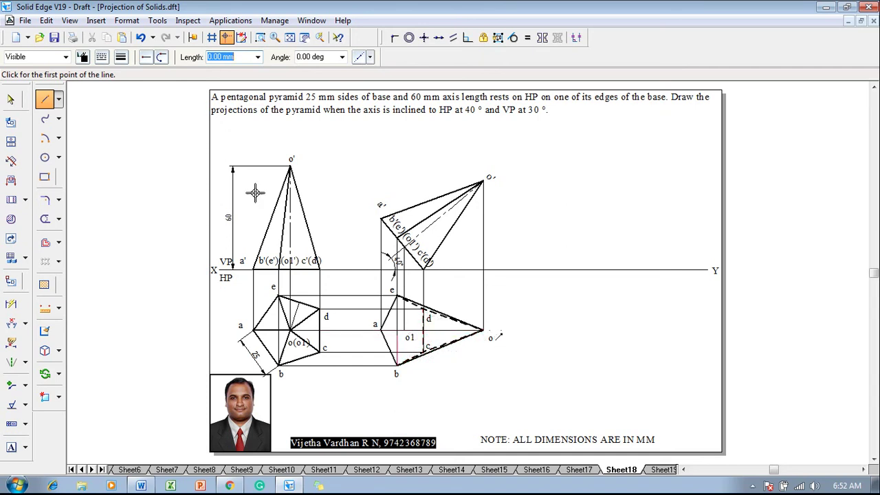
# Draw the visible slant edge from a to o in the second top view with a continuous line
pyautogui.click(102, 57)
pyautogui.click(108, 83)
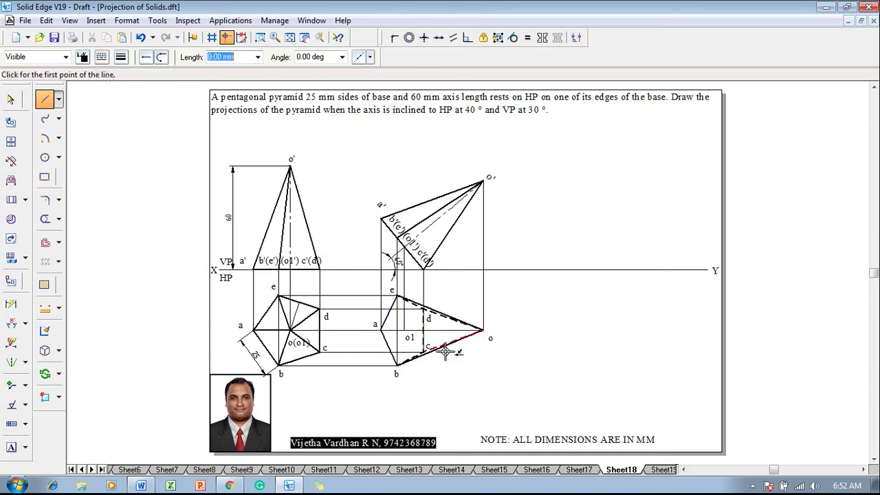
pyautogui.click(381, 331)
pyautogui.click(484, 332)
pyautogui.press('Escape')
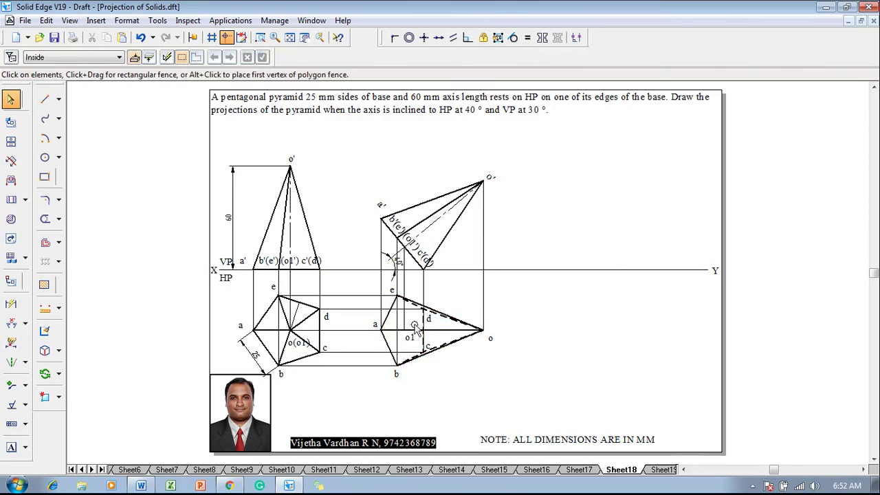
# Draw a thin axis line from o1 to the apex o in the second top view
pyautogui.click(45, 99)
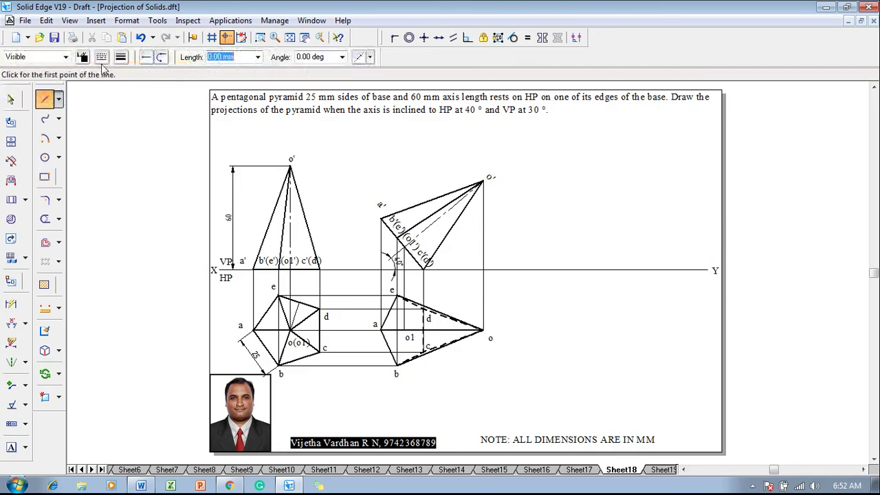
pyautogui.click(101, 59)
pyautogui.click(116, 84)
pyautogui.click(122, 59)
pyautogui.click(125, 77)
pyautogui.click(404, 331)
pyautogui.click(500, 331)
pyautogui.rightClick(519, 314)
pyautogui.click(10, 99)
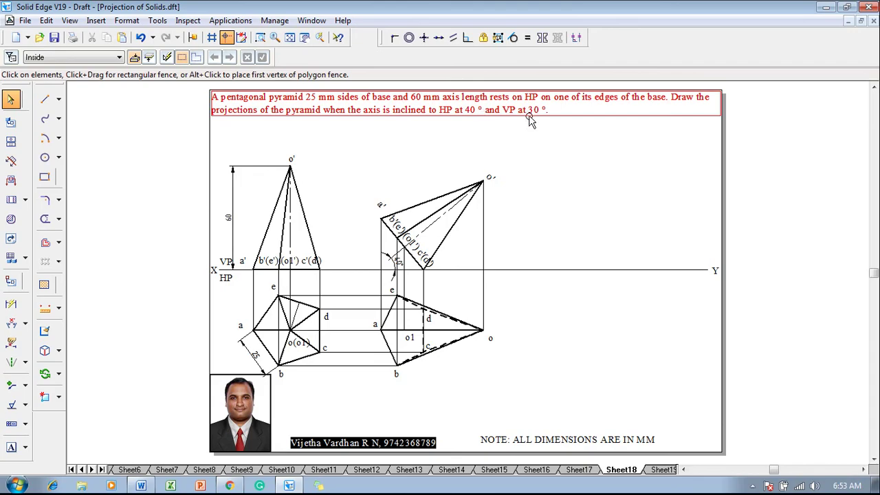
# Draw a continuous 0.13 mm line below the XY line near its Y end, sloping down to the left at about 35°
pyautogui.click(45, 99)
pyautogui.click(102, 57)
pyautogui.click(107, 73)
pyautogui.click(120, 57)
pyautogui.click(128, 73)
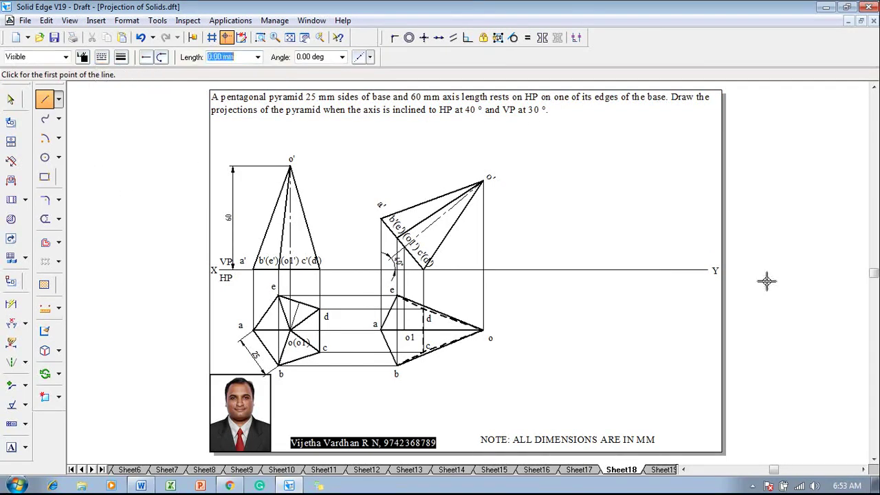
pyautogui.click(678, 283)
pyautogui.click(520, 394)
# Dimension the angle between the sloping line and the XY line, set it to 30°, and reposition the dimension
pyautogui.click(11, 323)
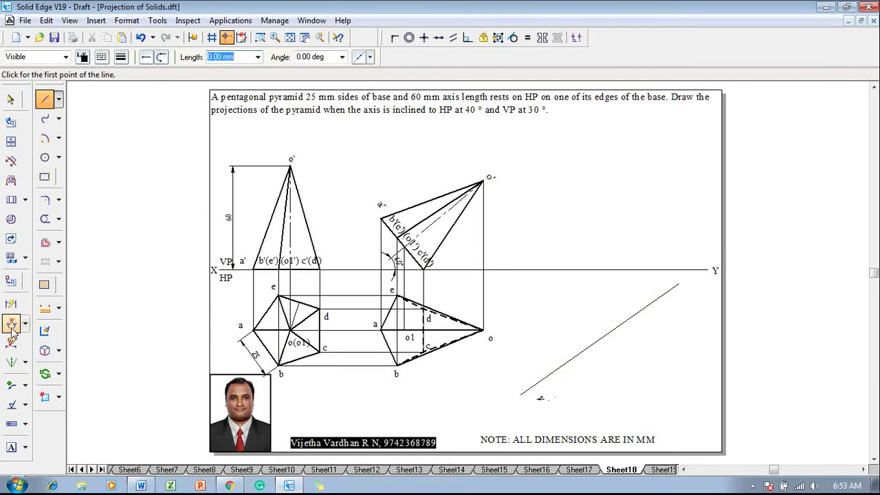
pyautogui.click(662, 294)
pyautogui.click(677, 271)
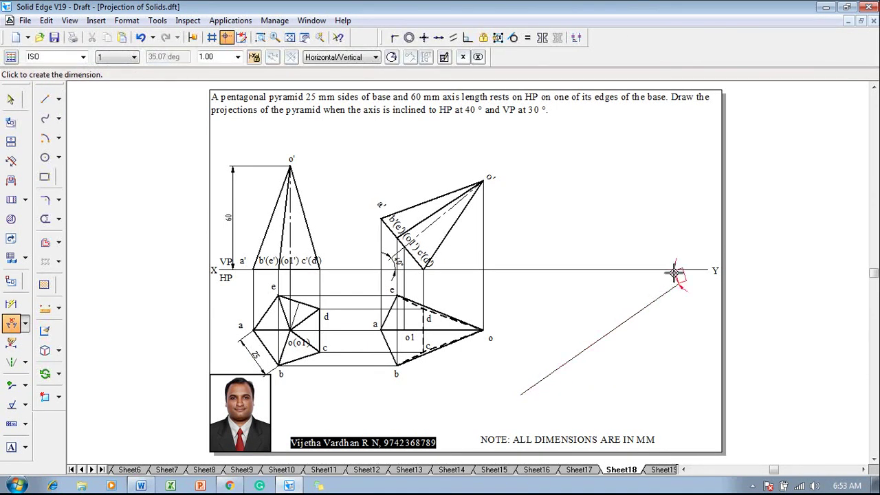
pyautogui.click(672, 274)
pyautogui.write('30')
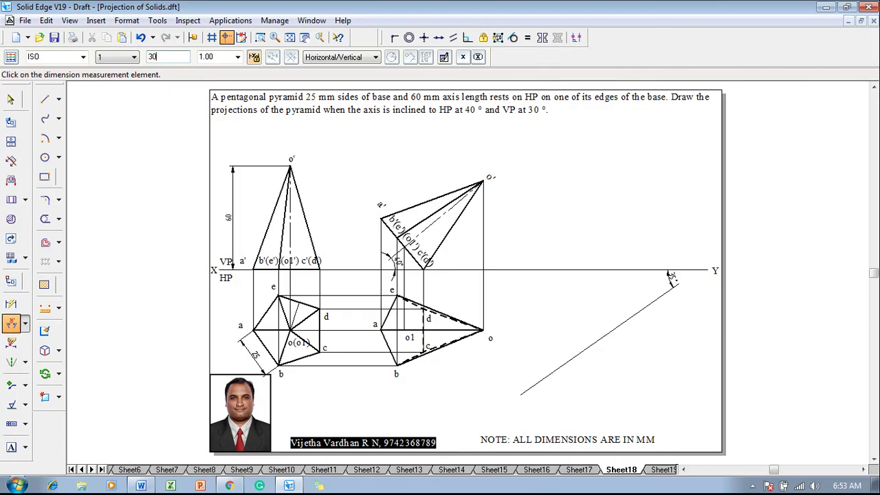
pyautogui.press('Return')
pyautogui.press('Escape')
pyautogui.moveTo(646, 285); pyautogui.dragTo(675, 284)
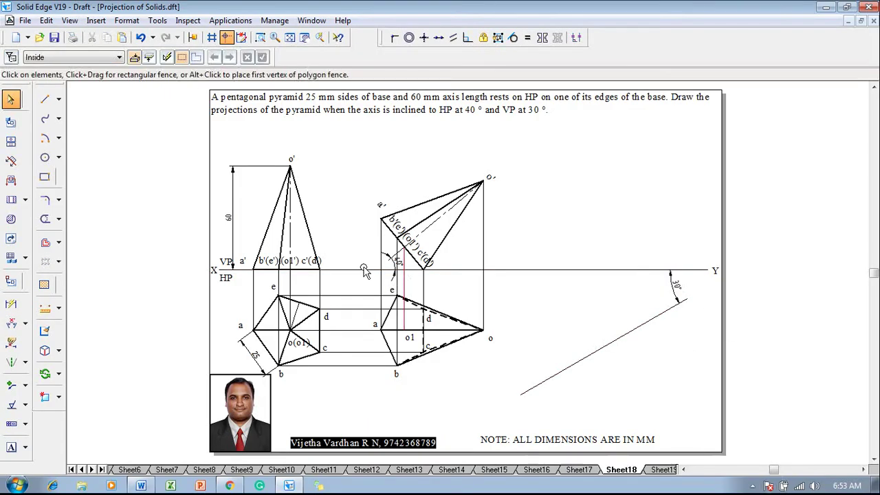
# Dimension the axis length from o1 to o, placing the dimension below the second top view
pyautogui.click(11, 305)
pyautogui.click(448, 334)
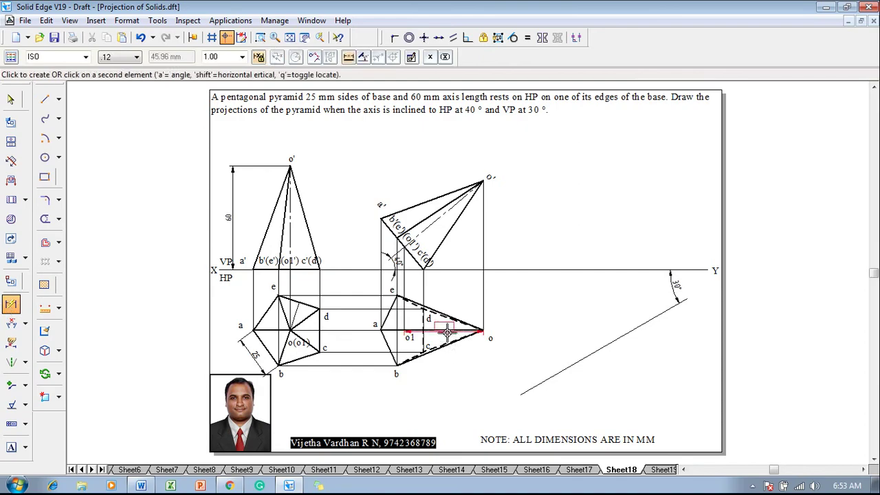
pyautogui.click(447, 373)
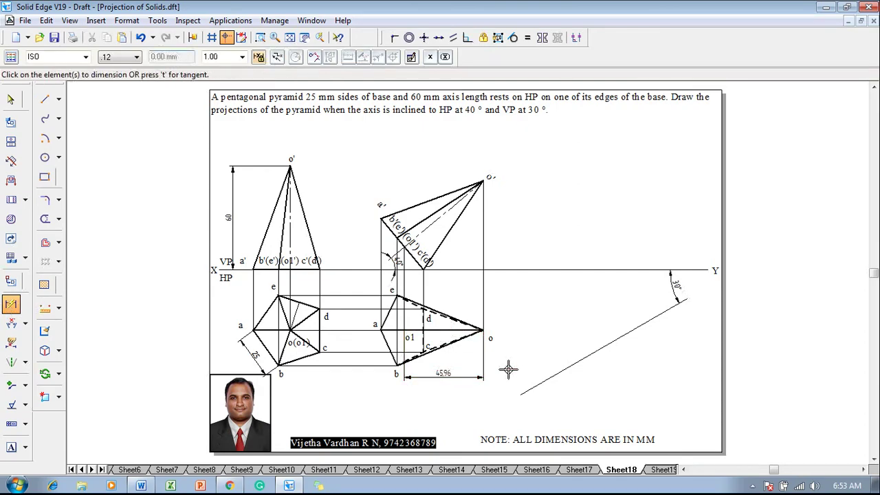
# Place a 2.00 mm wide point on the 30° sloping line, near its lower end
pyautogui.press('Escape')
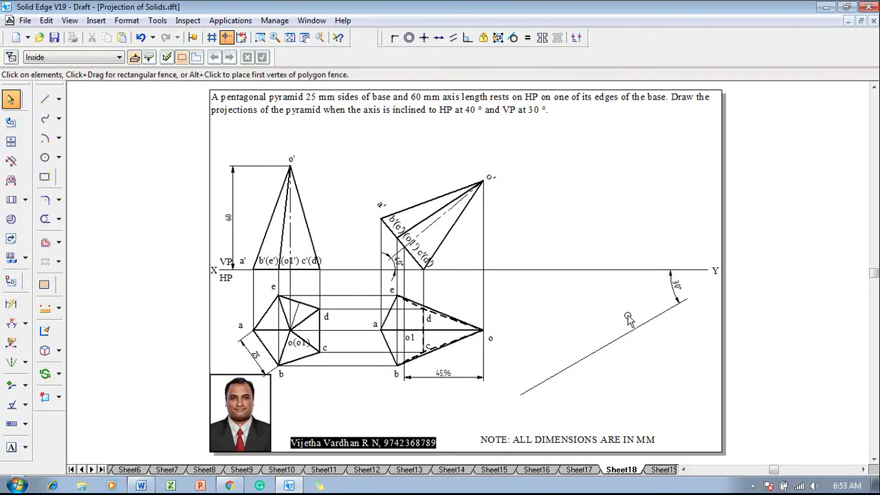
pyautogui.click(59, 103)
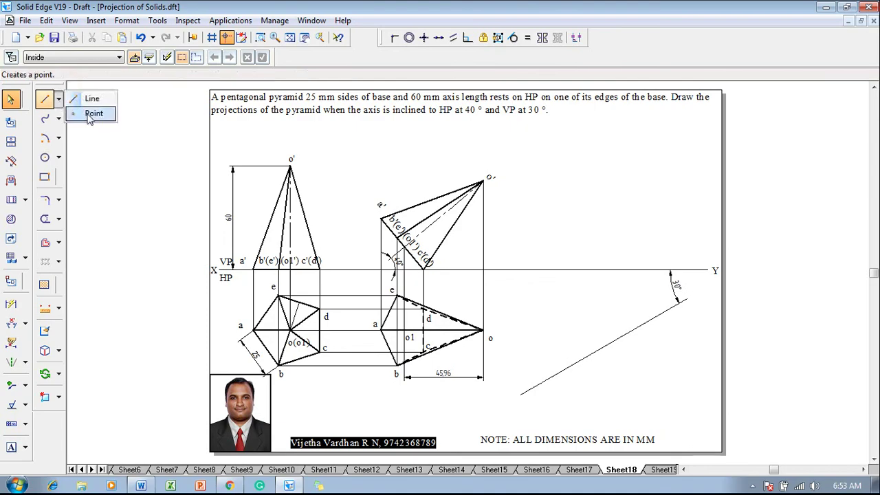
pyautogui.click(90, 114)
pyautogui.click(121, 57)
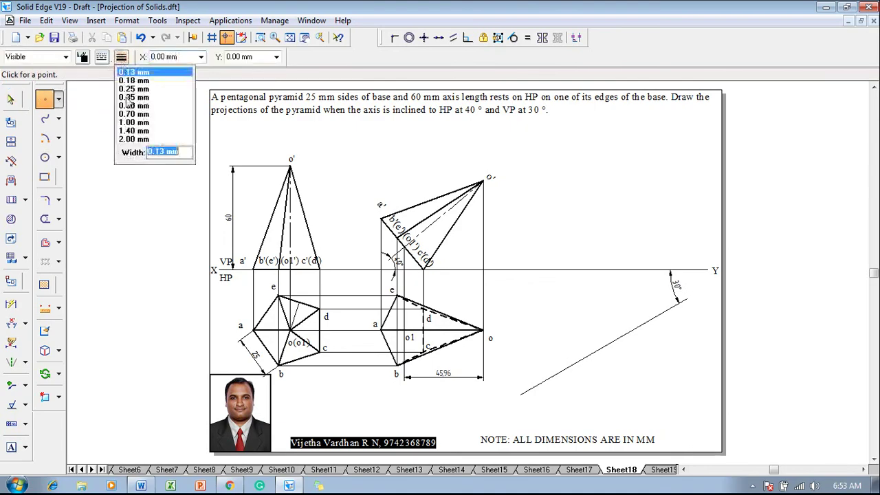
pyautogui.click(132, 139)
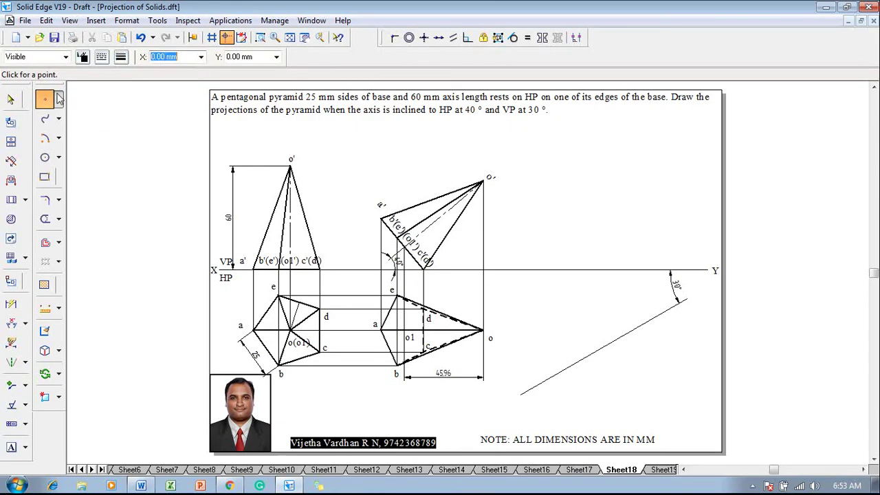
pyautogui.click(561, 371)
# Draw a 60 mm radius arc centred on the point, ending on the 30° sloping line near its upper end
pyautogui.click(45, 138)
pyautogui.click(121, 57)
pyautogui.click(132, 139)
pyautogui.click(561, 371)
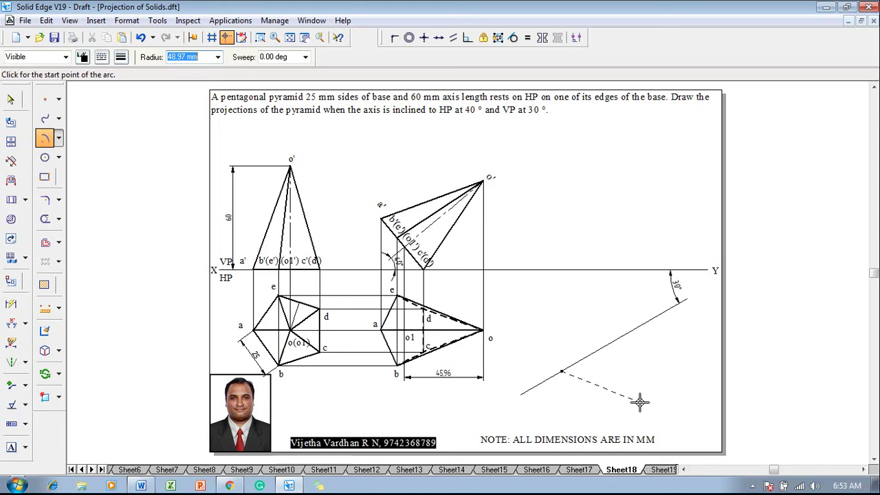
pyautogui.write('60')
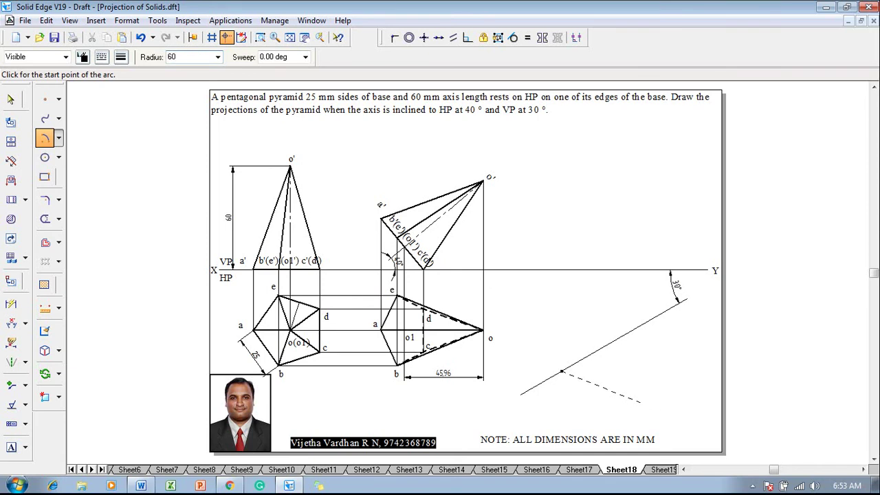
pyautogui.press('Tab')
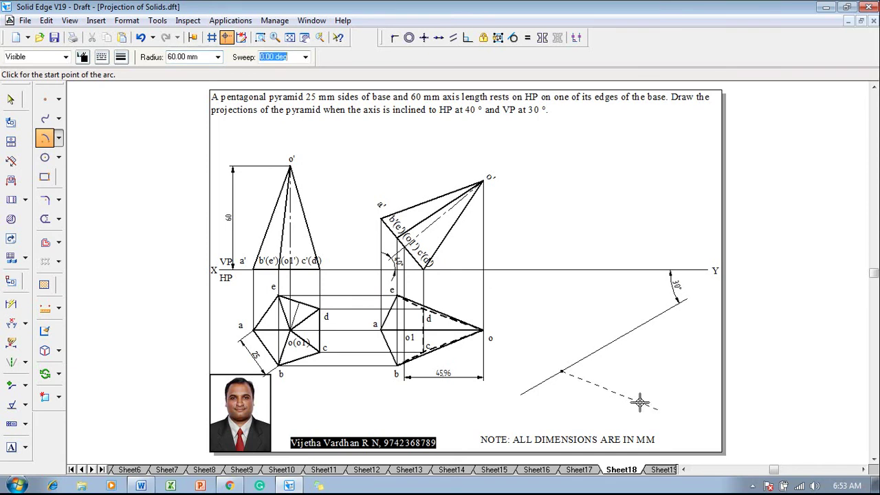
pyautogui.click(641, 320)
pyautogui.click(627, 313)
# Draw a horizontal line leftward from the intersection of the 60 mm arc and the 30° sloping line
pyautogui.click(59, 99)
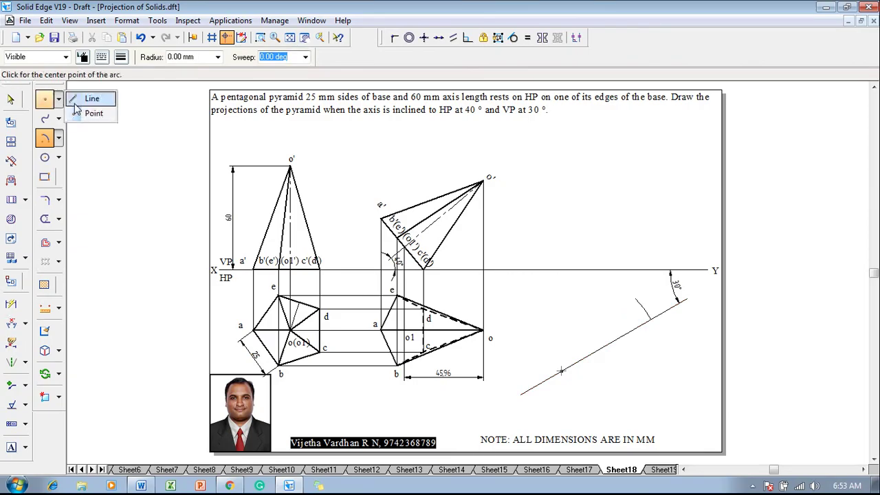
pyautogui.click(77, 100)
pyautogui.click(648, 319)
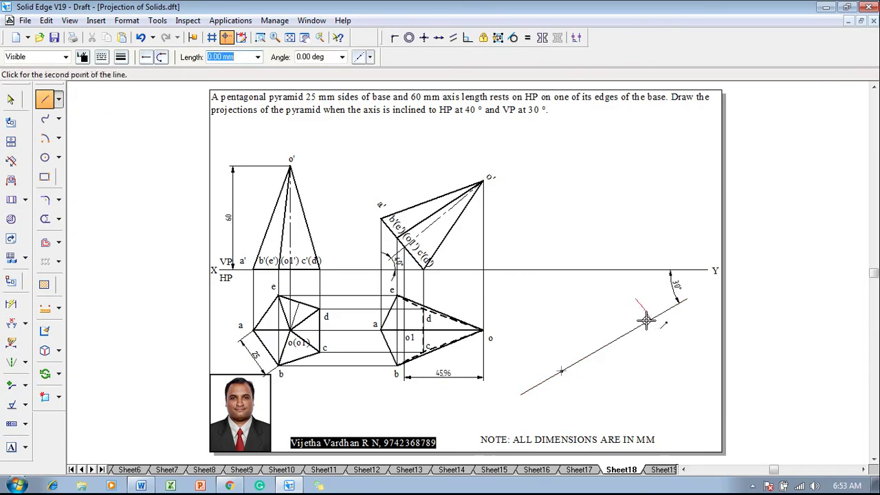
pyautogui.click(599, 320)
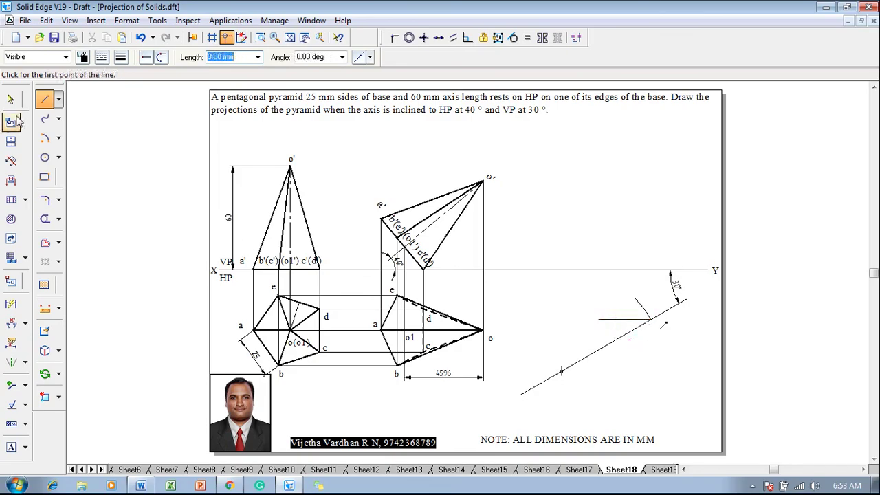
# Draw a thin 45.96 mm radius arc centred on the same point, ending on the horizontal line
pyautogui.click(44, 138)
pyautogui.click(124, 60)
pyautogui.click(131, 74)
pyautogui.click(562, 372)
pyautogui.write('45.')
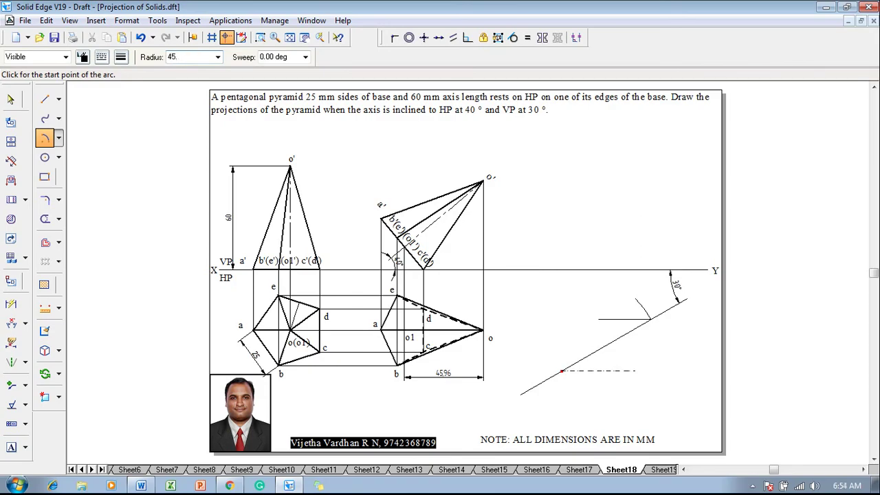
pyautogui.write('96')
pyautogui.press('Tab')
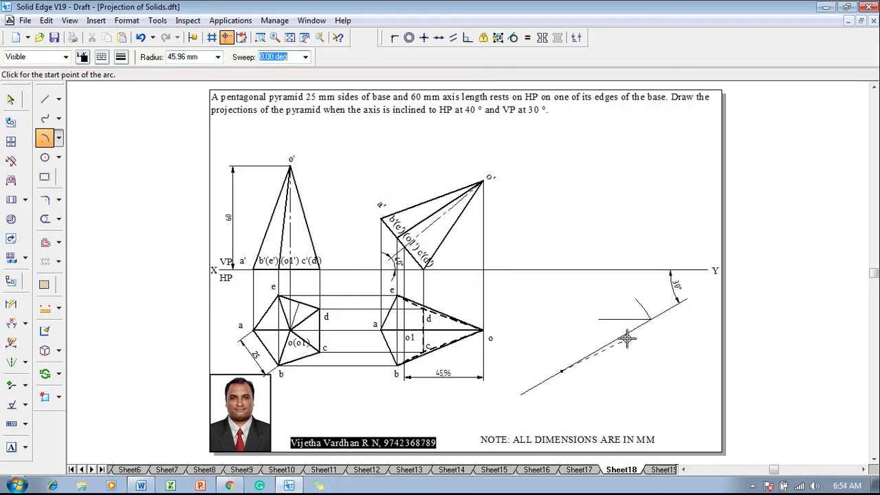
pyautogui.click(617, 319)
pyautogui.click(602, 304)
# Draw a 0.13 mm line from the point to the intersection of the 45.96 mm arc and the horizontal line
pyautogui.click(41, 99)
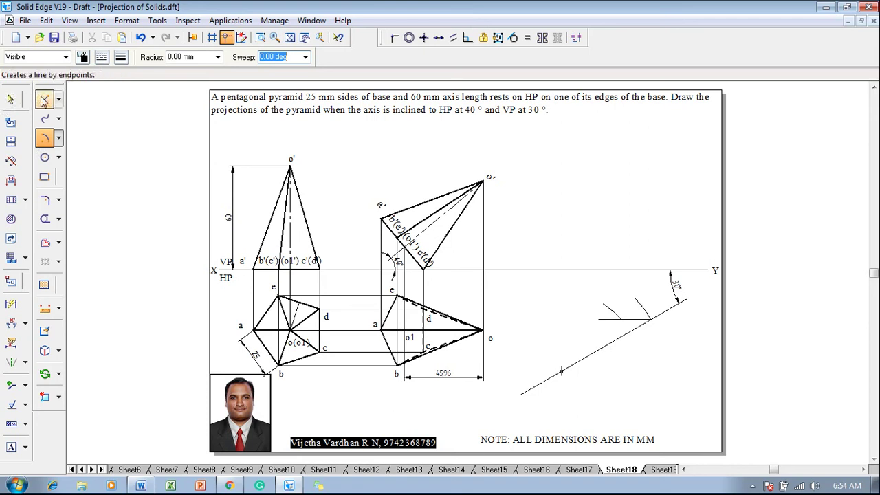
pyautogui.click(120, 56)
pyautogui.click(129, 74)
pyautogui.click(561, 370)
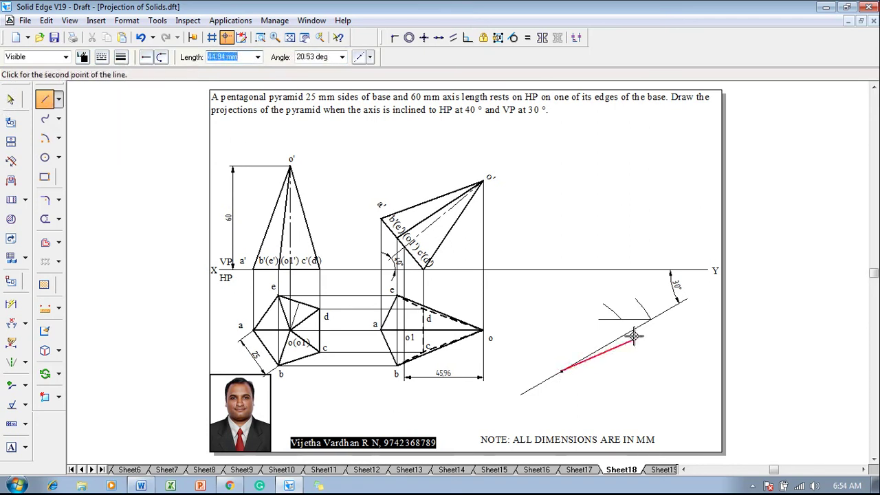
pyautogui.click(619, 318)
pyautogui.press('Escape')
pyautogui.press('Escape')
# Dimension the angle between the new axis line and the XY line, placing it beside the 30° dimension
pyautogui.click(10, 339)
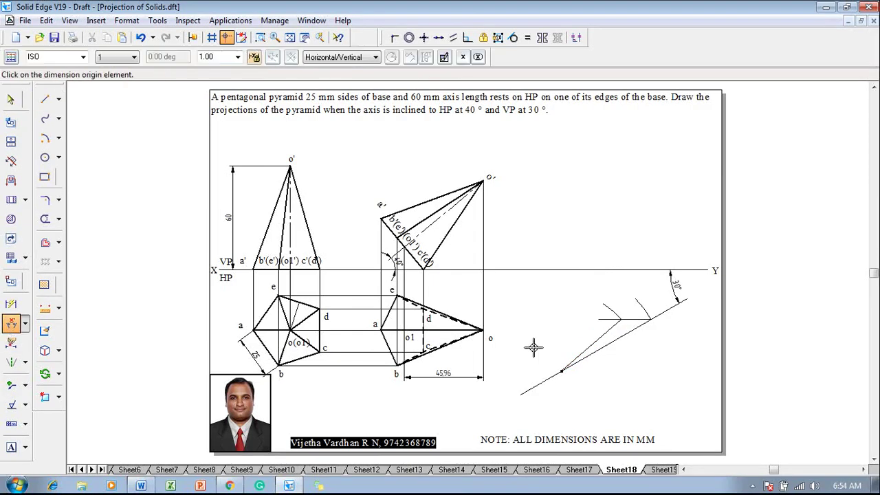
pyautogui.click(597, 337)
pyautogui.click(648, 272)
pyautogui.click(638, 275)
pyautogui.press('Escape')
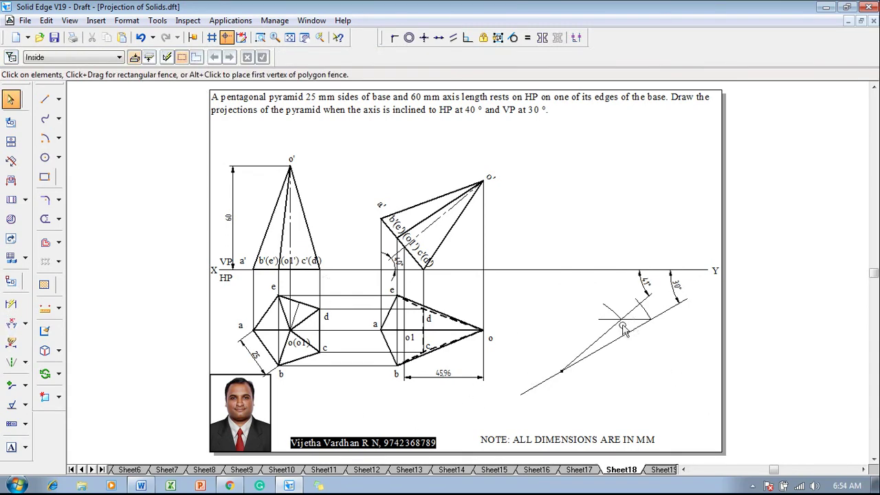
pyautogui.click(643, 294)
# Copy the second top view and its labels, without the length dimension, so that o1 lands on the point on the sloping line
pyautogui.moveTo(500, 404); pyautogui.dragTo(369, 284)
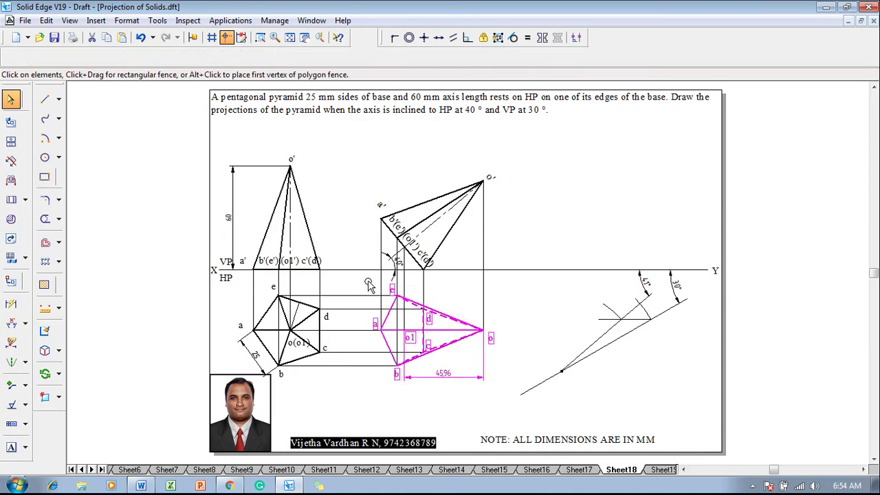
pyautogui.click(59, 373)
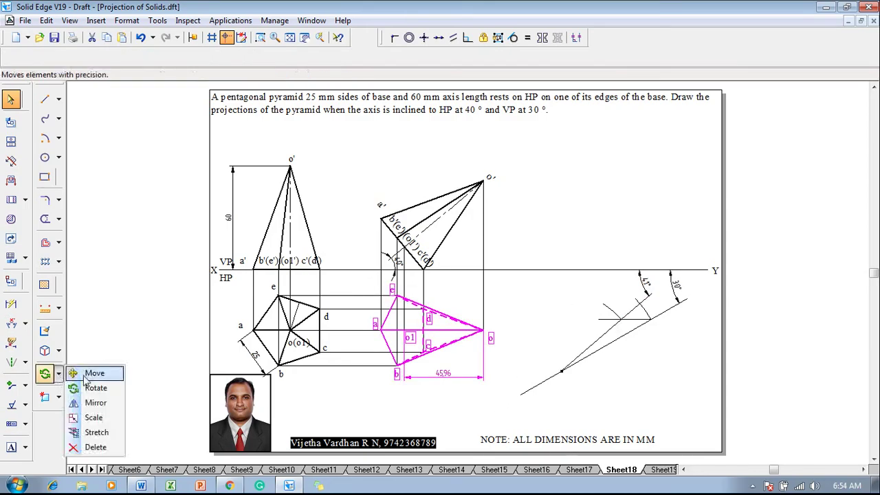
pyautogui.click(88, 374)
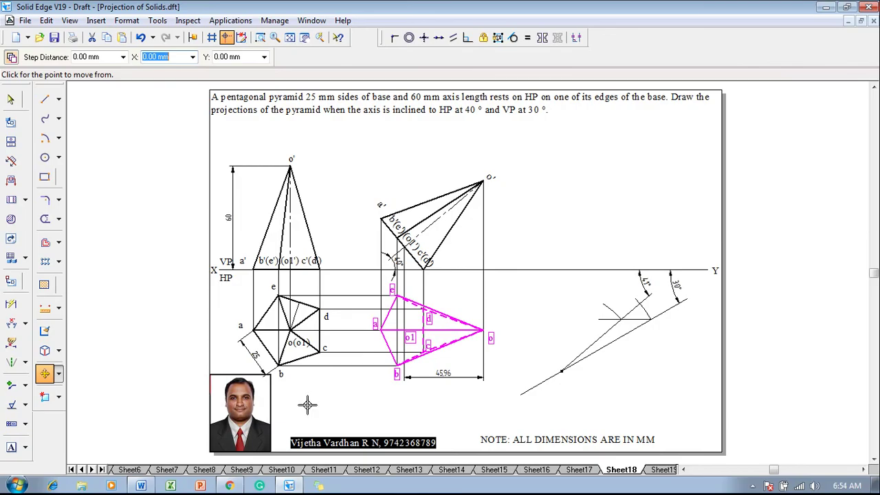
pyautogui.click(403, 329)
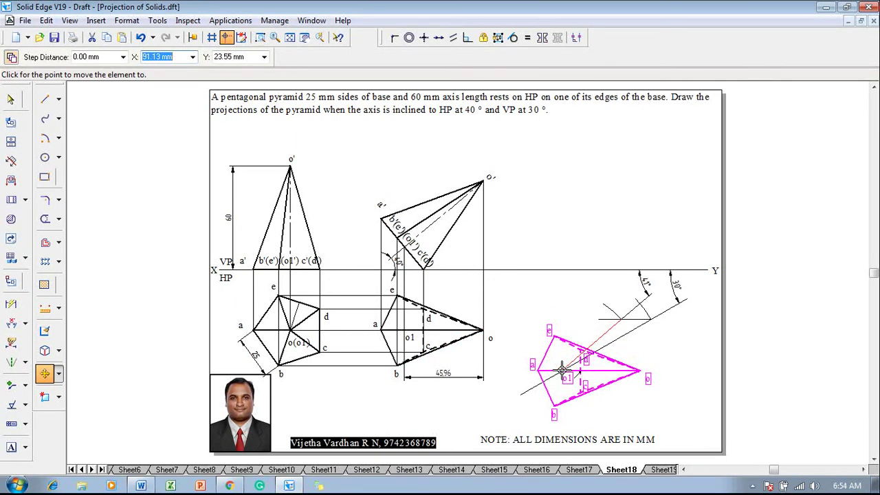
# Rotate the copied top view about o1 until apex o meets the intersection of the 45.96 mm arc and the horizontal line
pyautogui.click(60, 377)
pyautogui.click(86, 387)
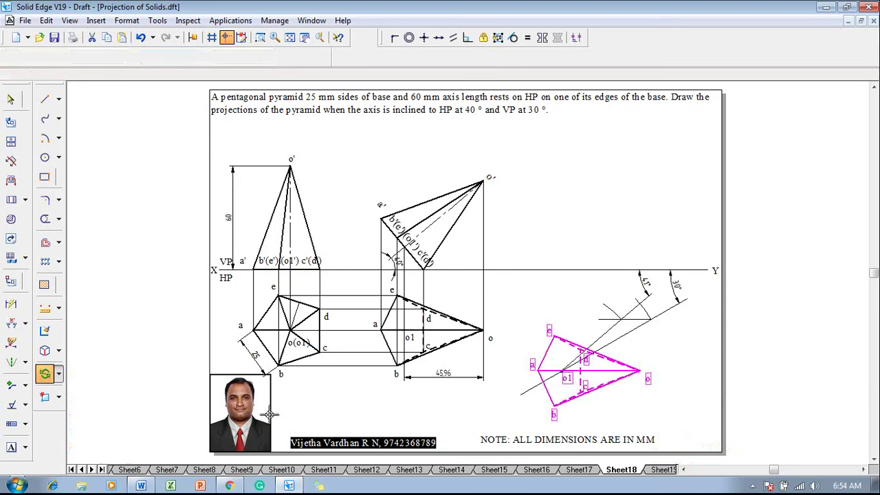
pyautogui.click(561, 371)
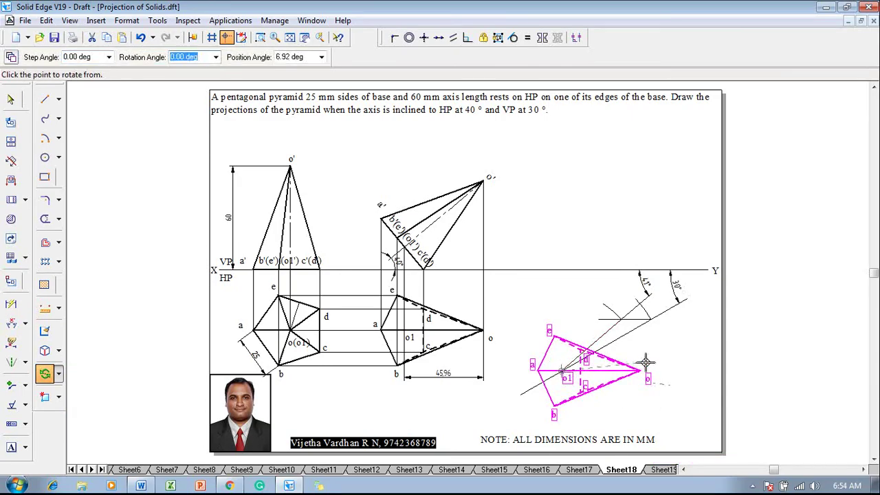
pyautogui.click(621, 320)
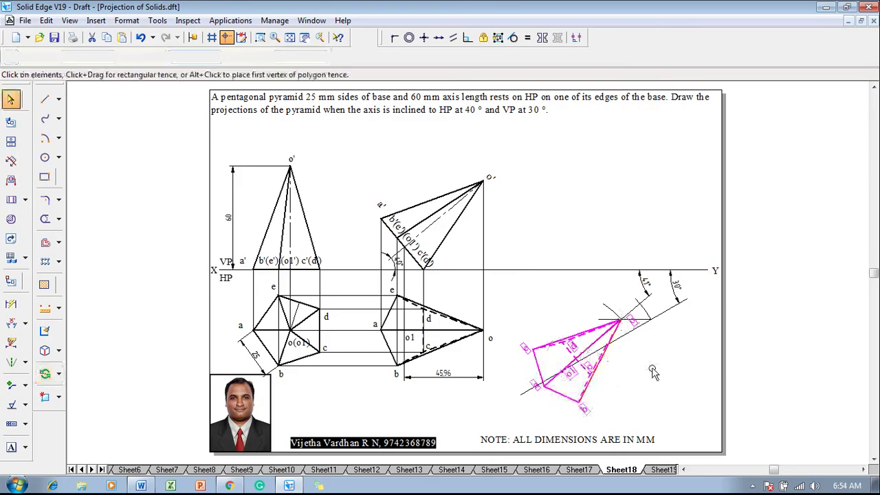
pyautogui.press('Escape')
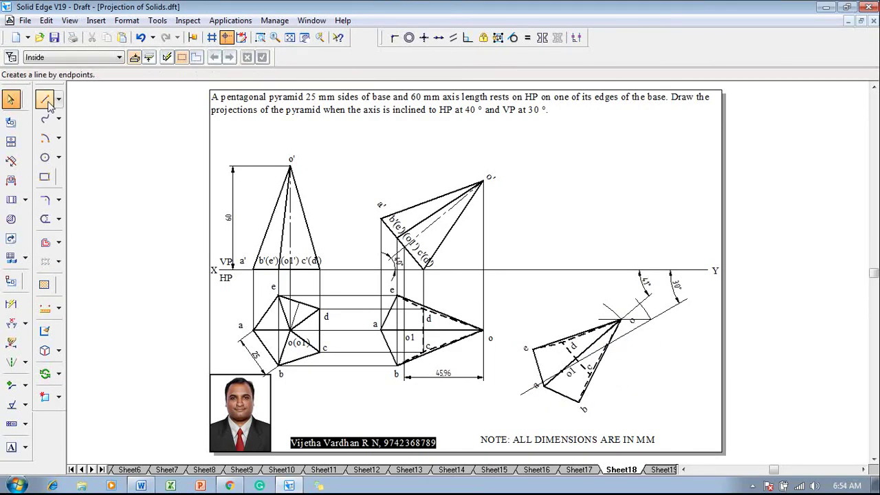
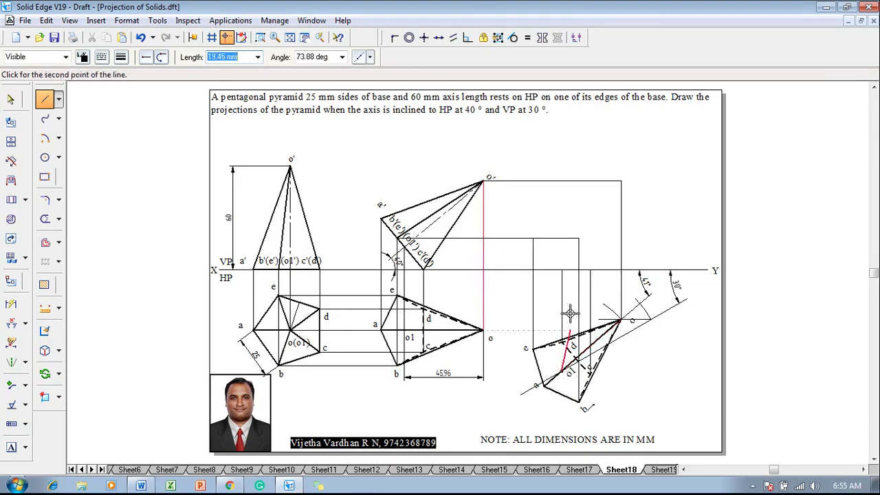
# Project o1 and a vertically up from the rotated top view and connect them with horizontal lines to o1' and a' in the second front view
pyautogui.click(560, 246)
pyautogui.click(404, 246)
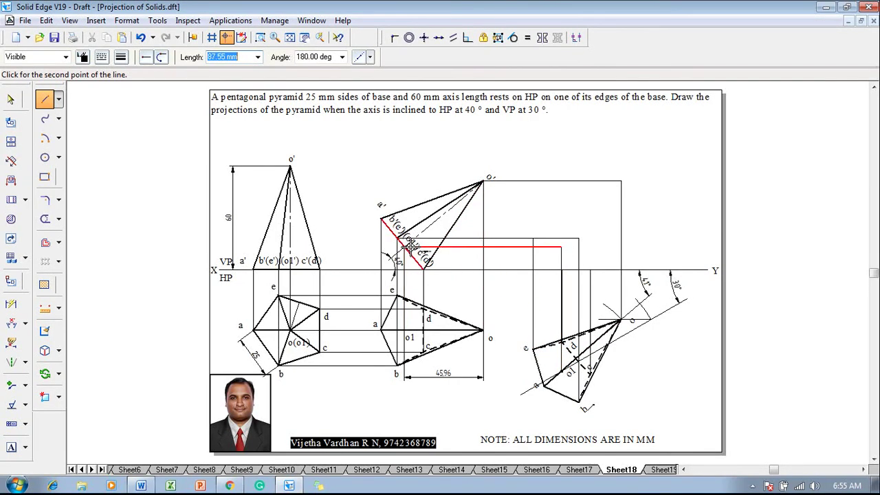
pyautogui.rightClick(483, 276)
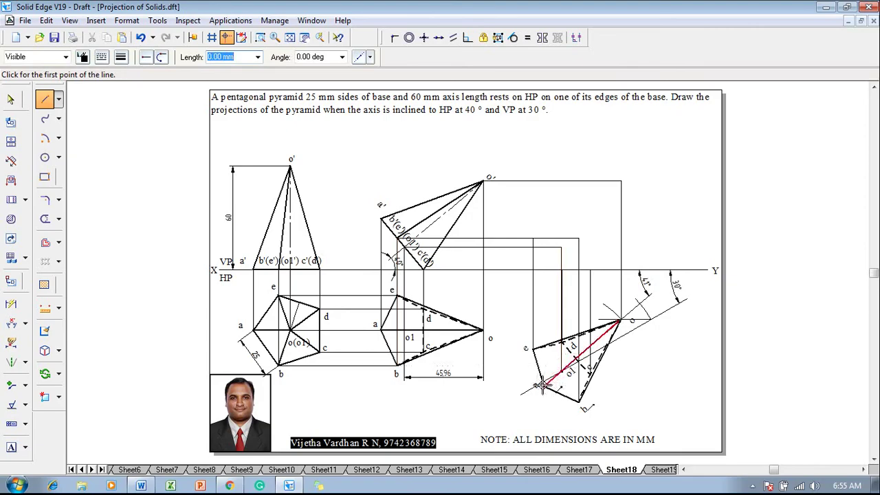
pyautogui.click(543, 385)
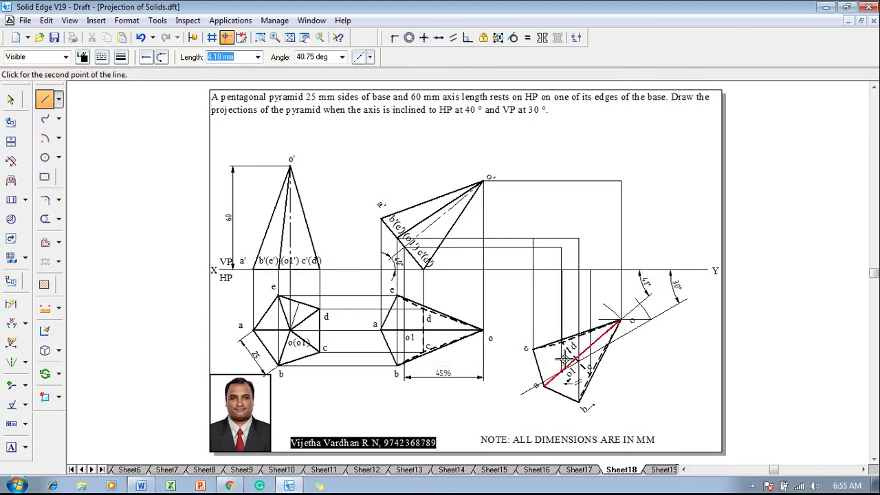
pyautogui.click(543, 219)
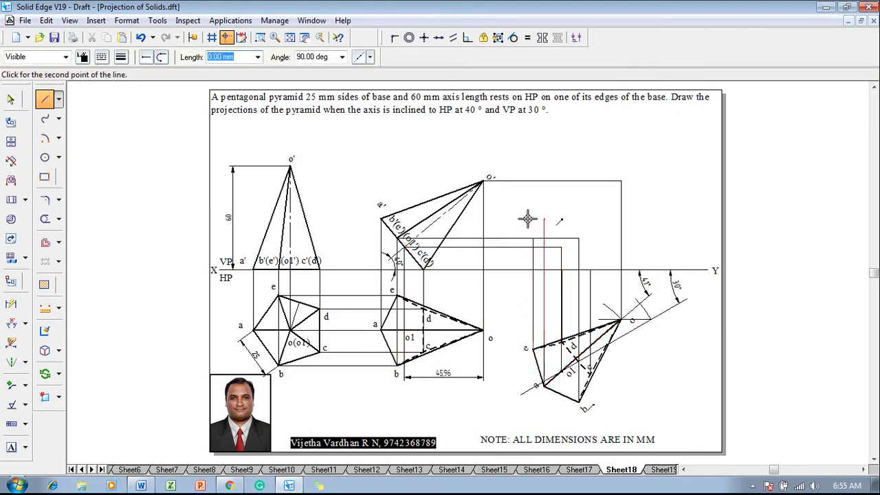
pyautogui.click(381, 219)
pyautogui.rightClick(506, 226)
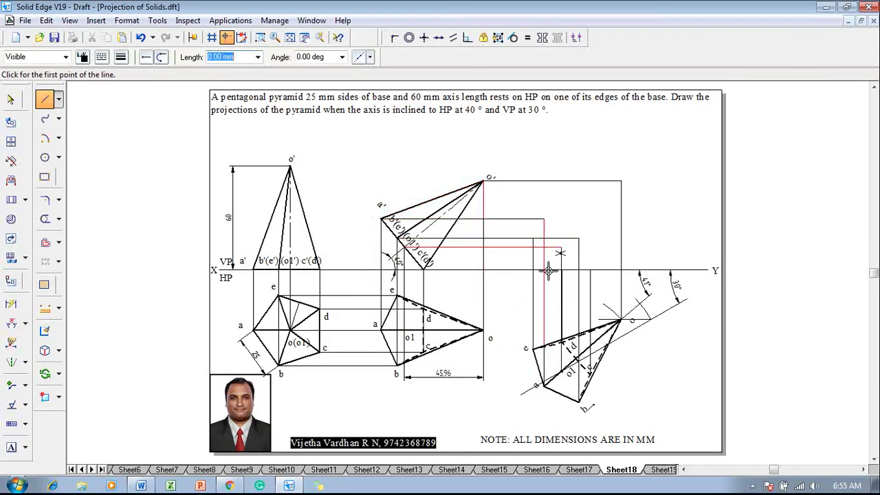
# Label the projected points of the final front view o', o1', a', b', c', d' and e'
pyautogui.click(11, 447)
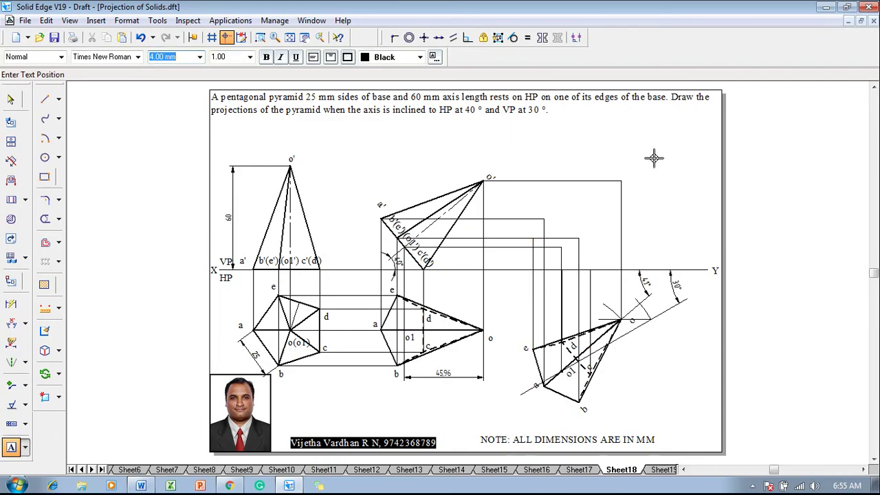
pyautogui.click(623, 168)
pyautogui.write('o')
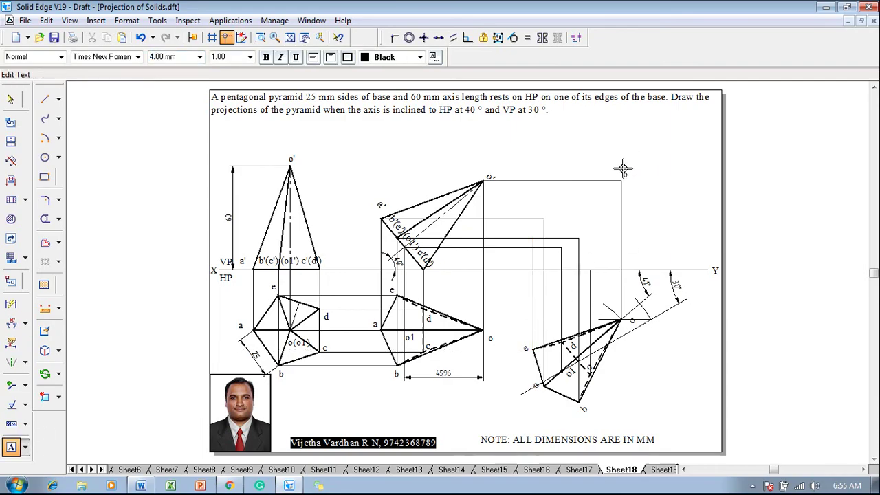
pyautogui.write("'")
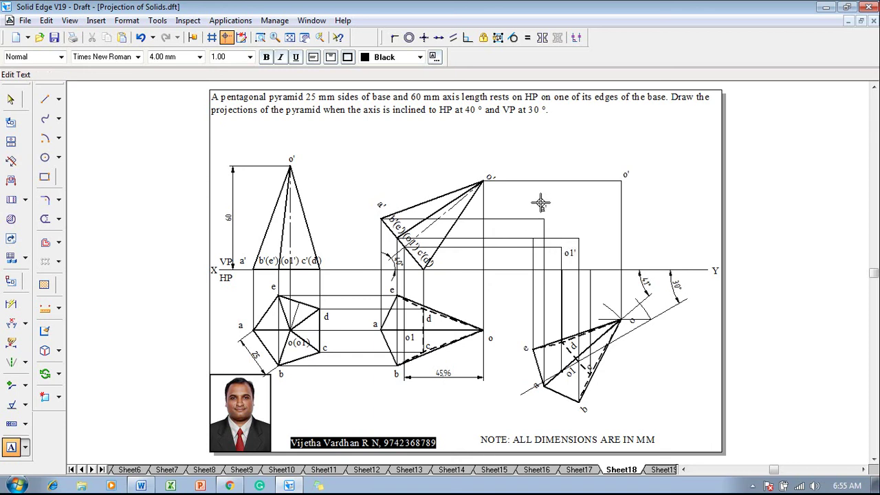
pyautogui.write("'")
pyautogui.click(593, 257)
pyautogui.press('Escape')
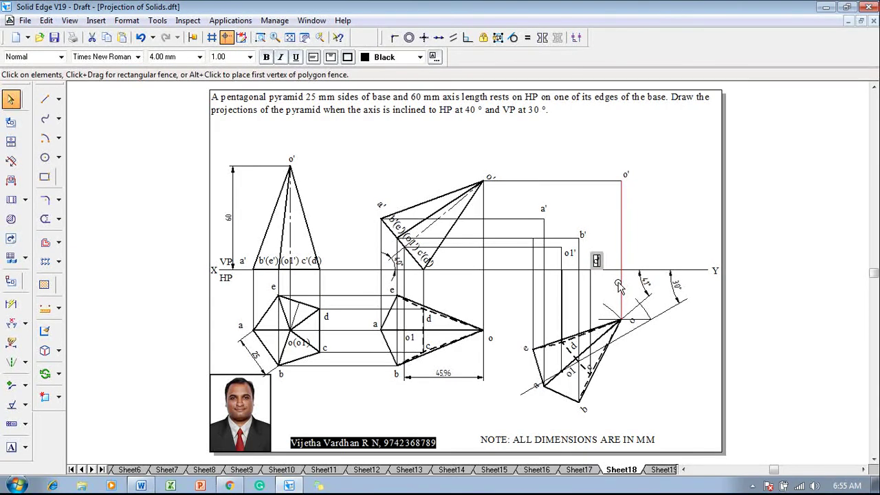
pyautogui.click(11, 446)
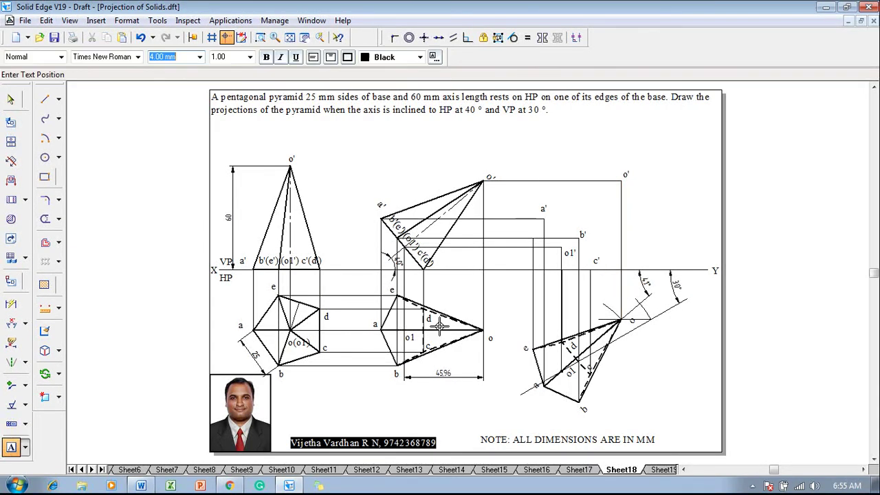
pyautogui.click(551, 258)
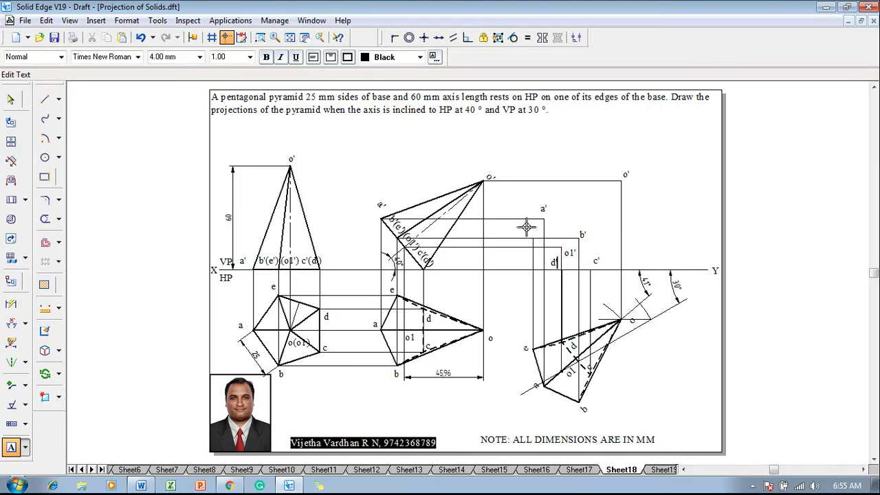
pyautogui.press('Escape')
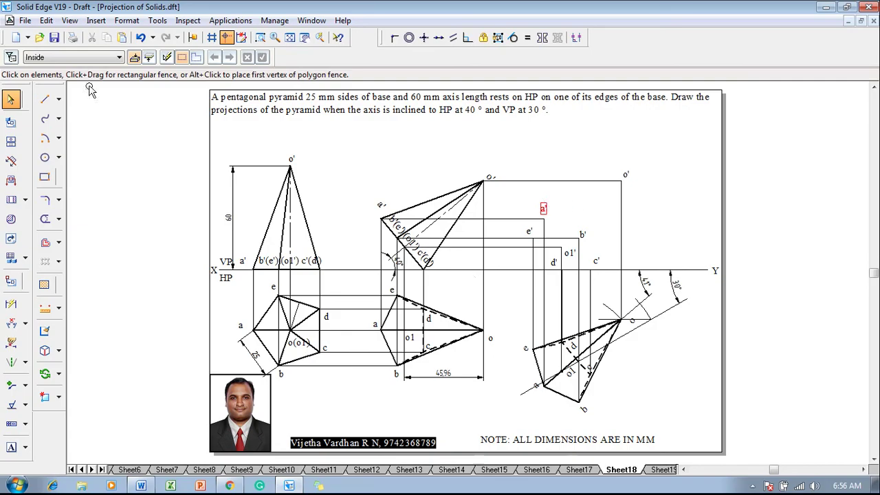
# Draw continuous lines from a' to o' and from o' to c' in the final front view
pyautogui.click(46, 100)
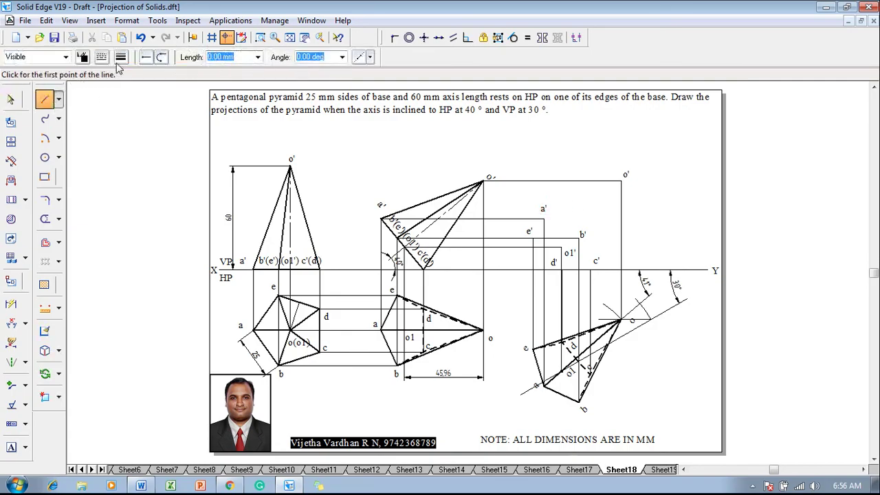
pyautogui.click(120, 57)
pyautogui.click(121, 86)
pyautogui.click(102, 57)
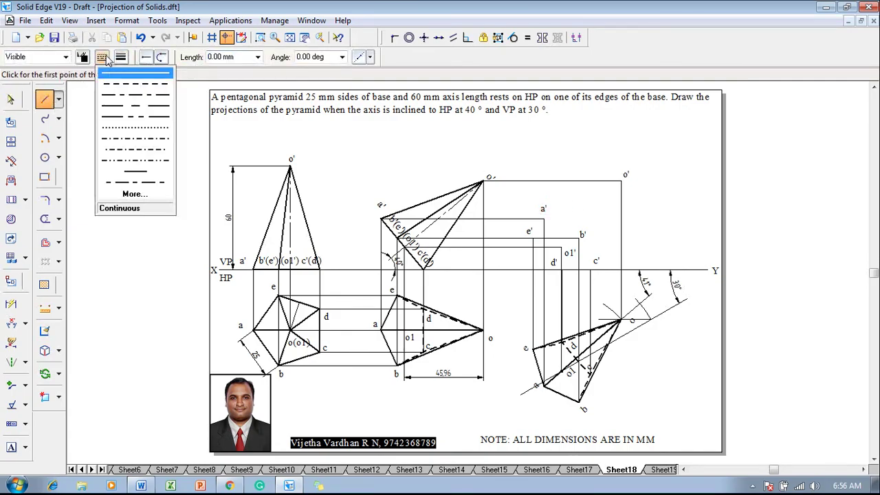
pyautogui.click(155, 74)
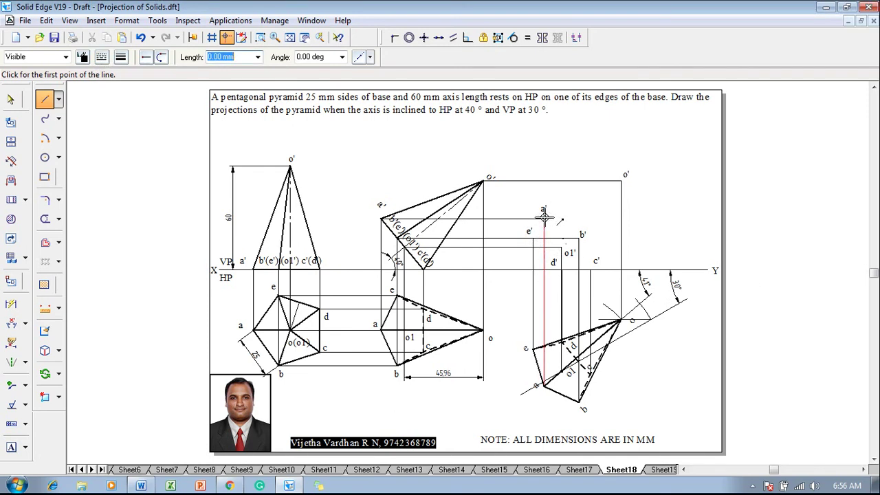
pyautogui.click(544, 218)
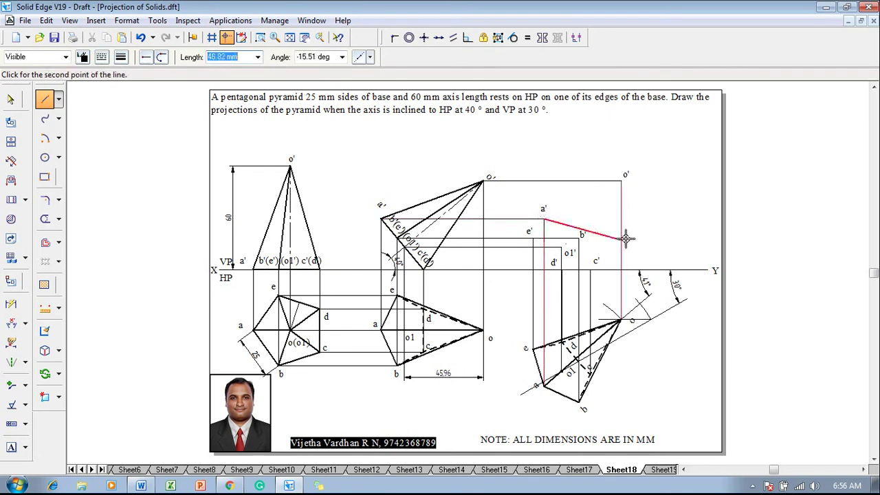
pyautogui.click(622, 180)
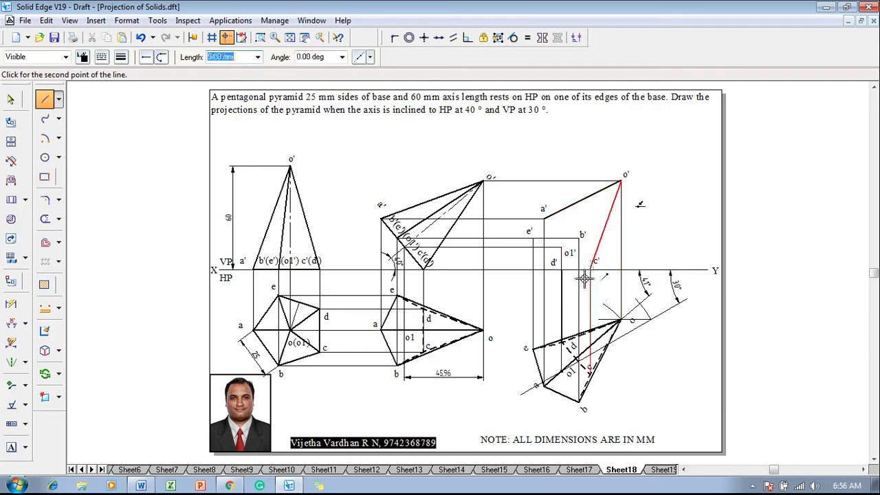
pyautogui.click(589, 269)
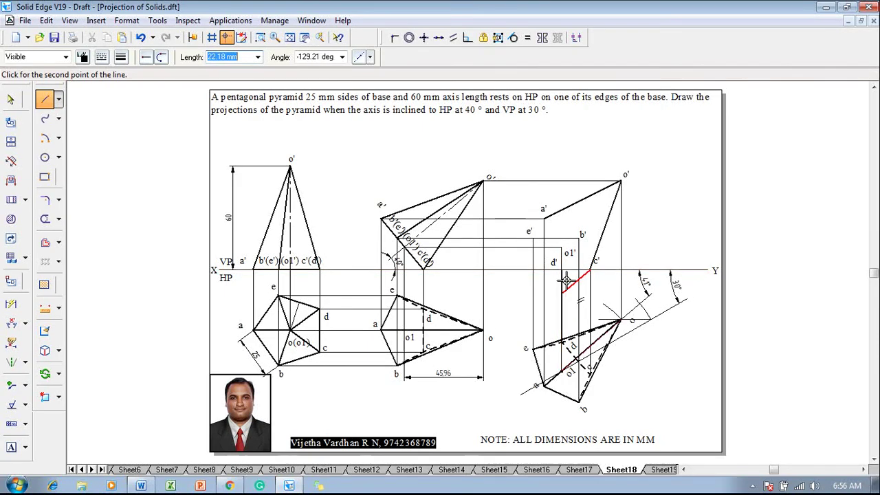
pyautogui.rightClick(553, 204)
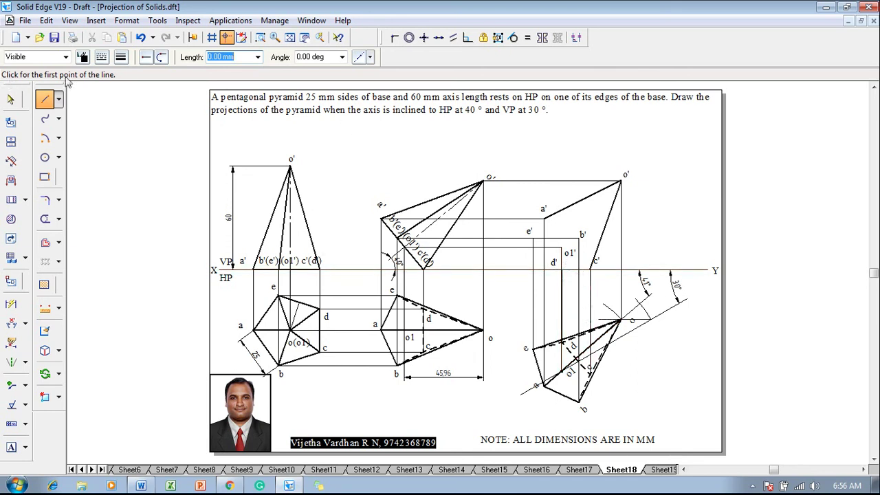
# Draw base edges c'd', d'e' and e'a' with 0.50 mm lines and move the d' label to the inner side of its corner
pyautogui.click(120, 57)
pyautogui.click(139, 105)
pyautogui.click(590, 270)
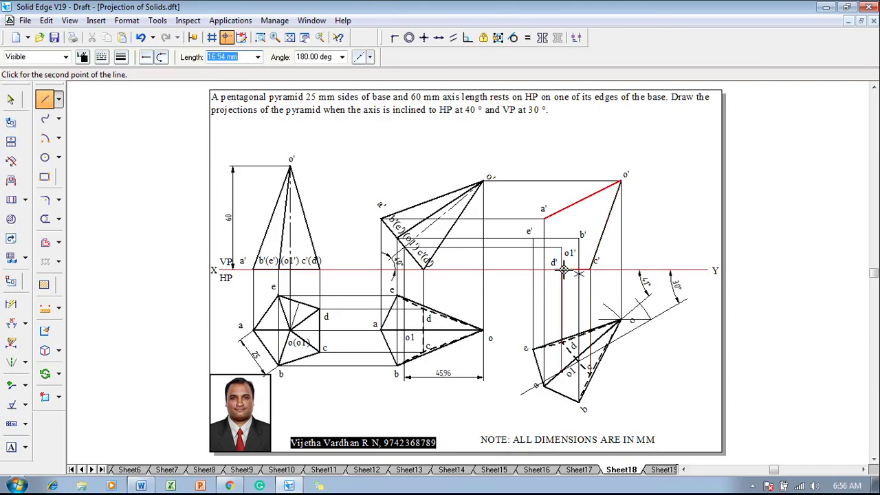
pyautogui.click(562, 271)
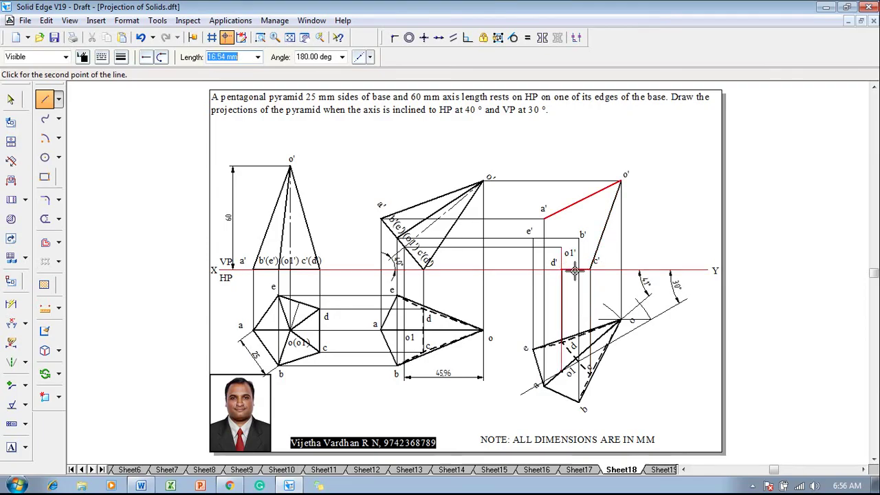
pyautogui.click(533, 238)
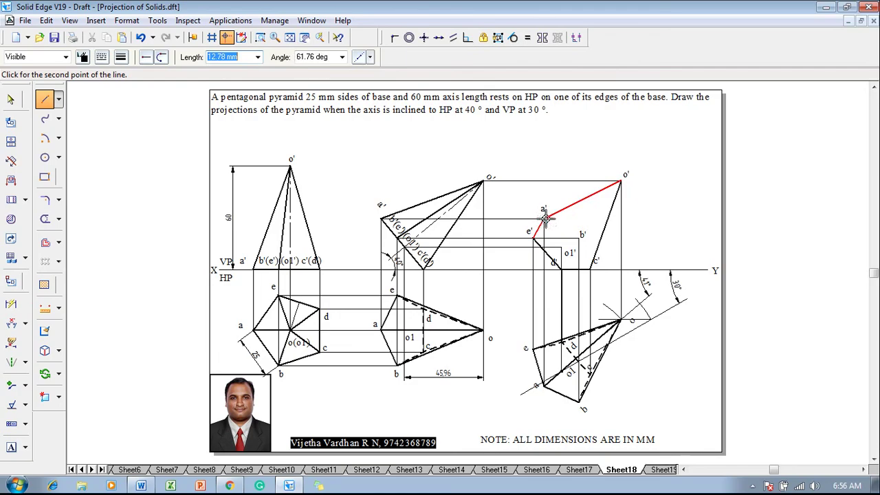
pyautogui.click(545, 219)
pyautogui.press('Escape')
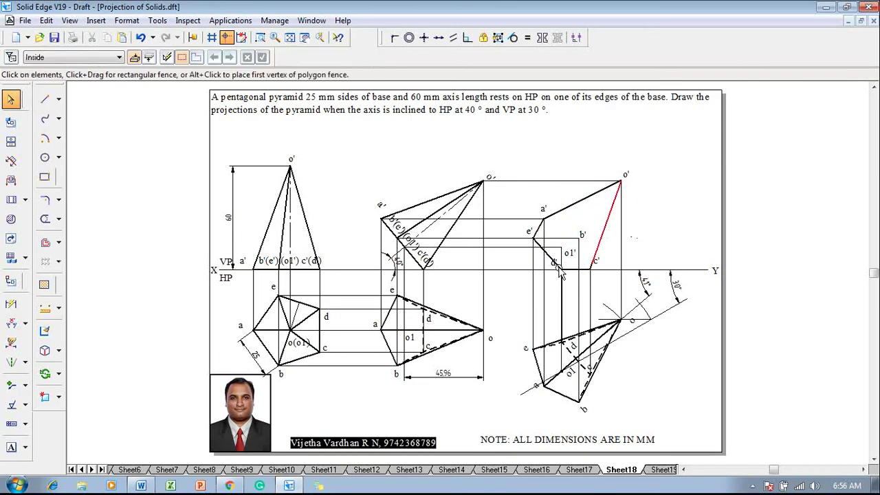
pyautogui.click(559, 255)
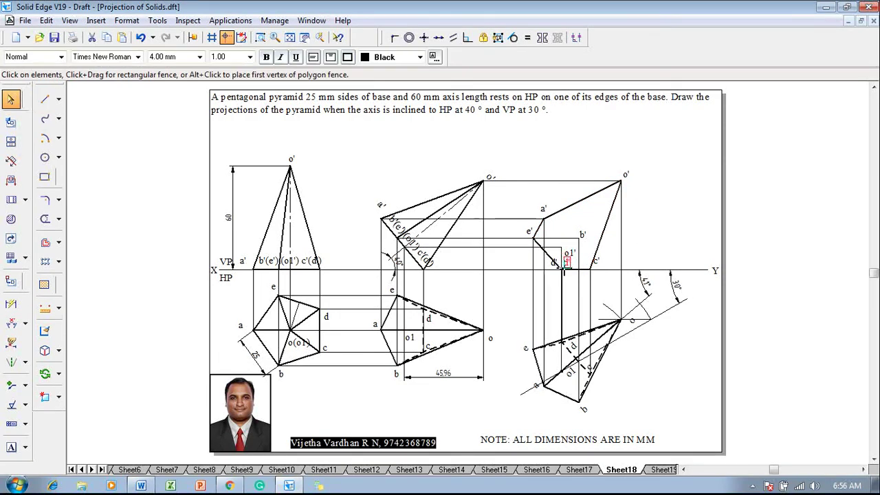
pyautogui.click(640, 250)
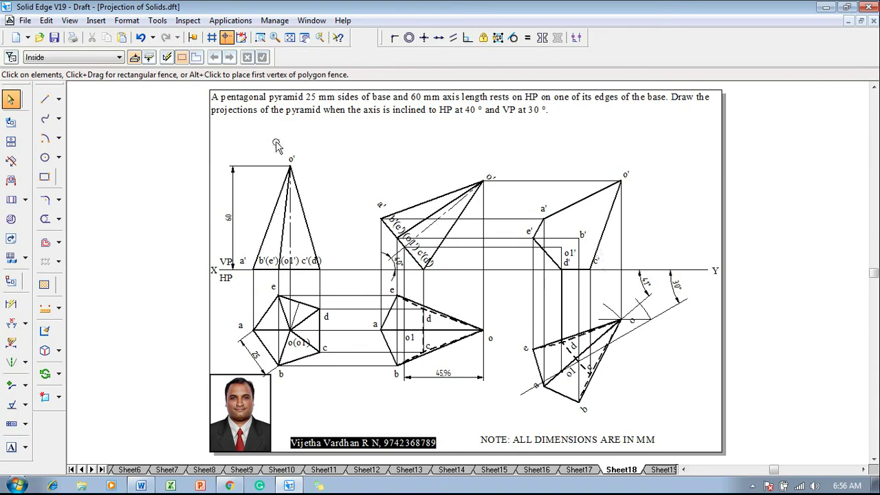
# Close the base of the final front view with 0.50 mm continuous lines from a' to b' and b' to c'
pyautogui.click(44, 99)
pyautogui.click(121, 58)
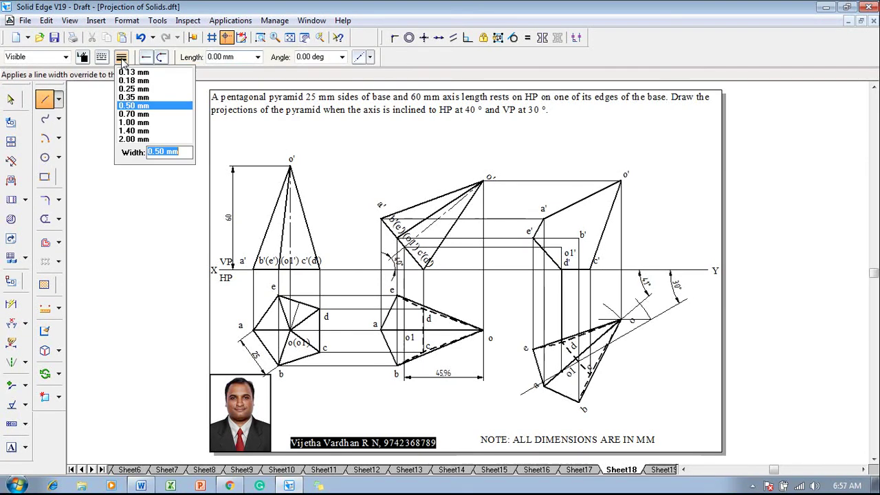
pyautogui.click(131, 106)
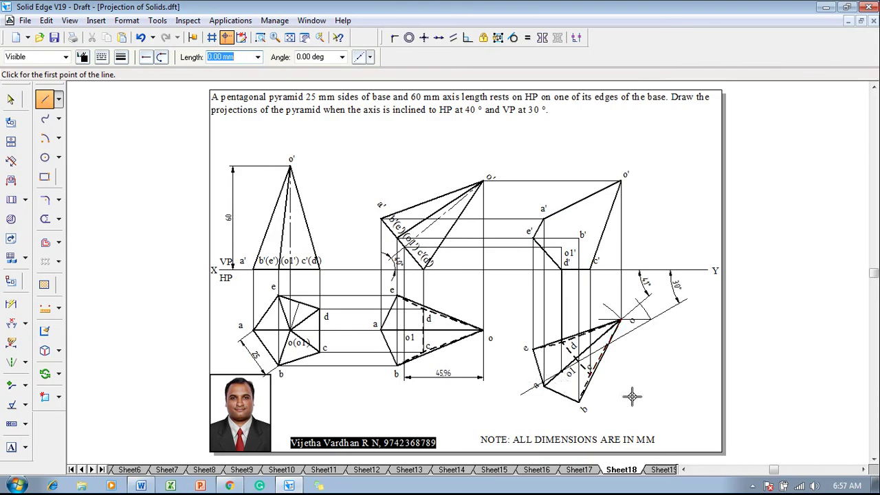
pyautogui.click(621, 180)
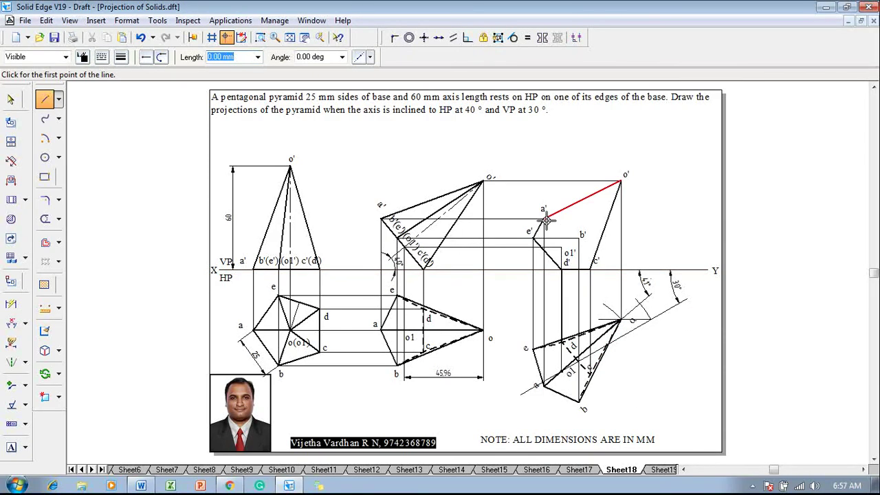
pyautogui.click(580, 237)
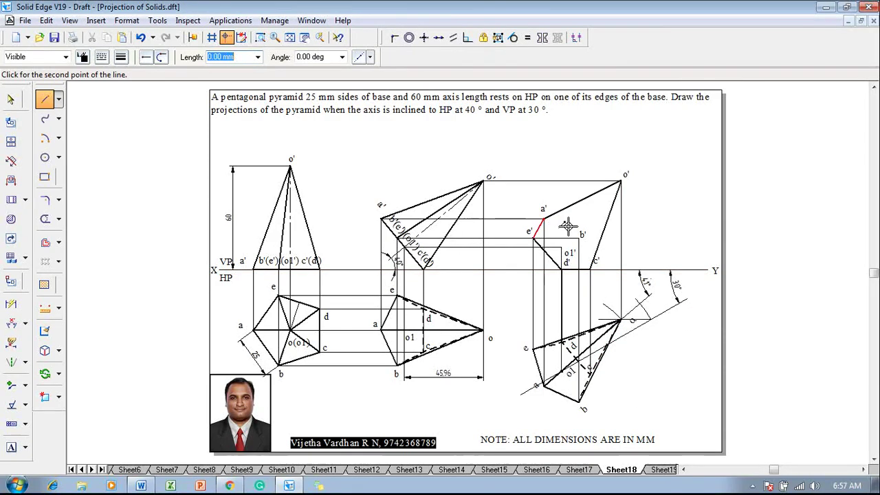
pyautogui.click(590, 267)
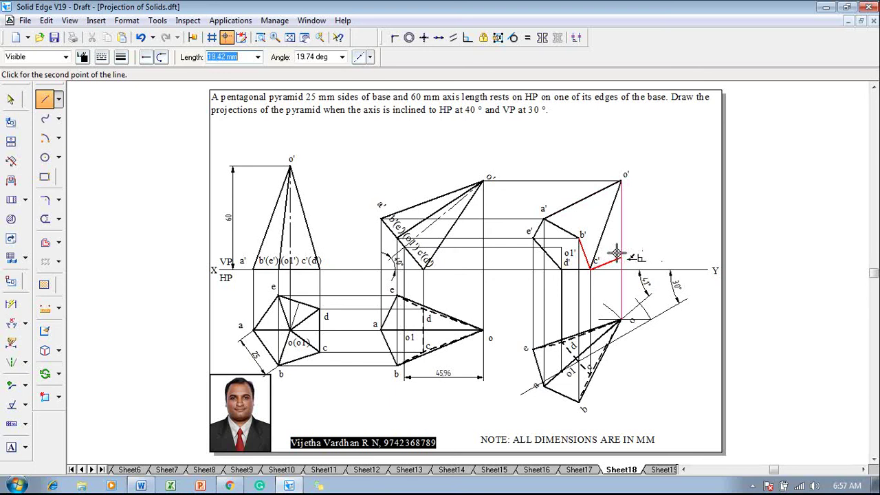
pyautogui.rightClick(617, 253)
# Draw the hidden slant edges e'o' and o'd' of the final front view as dashed lines
pyautogui.click(101, 58)
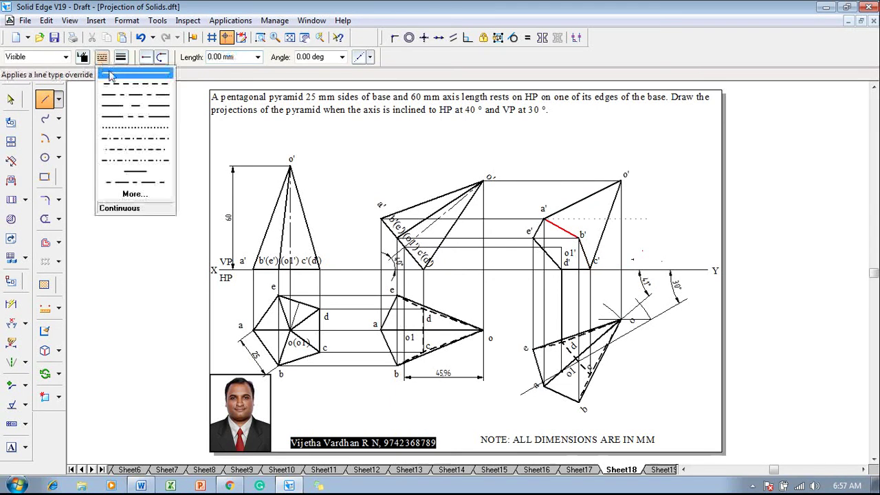
pyautogui.click(121, 83)
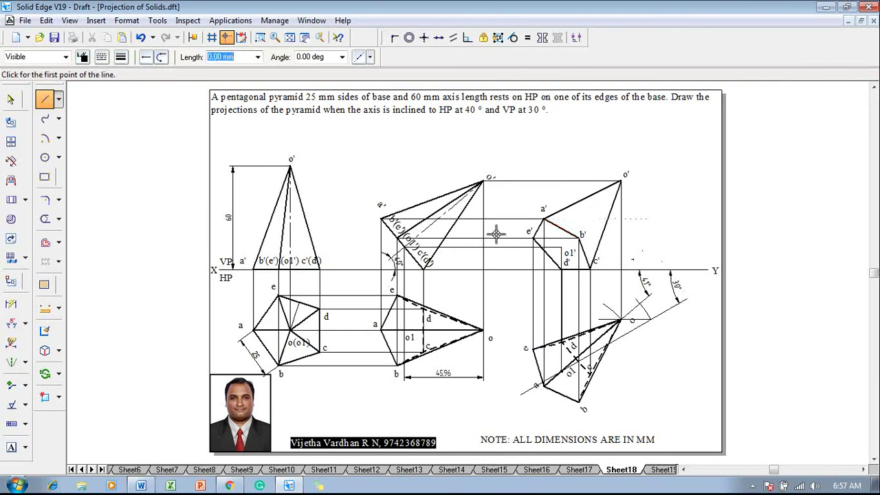
pyautogui.click(534, 238)
pyautogui.click(620, 181)
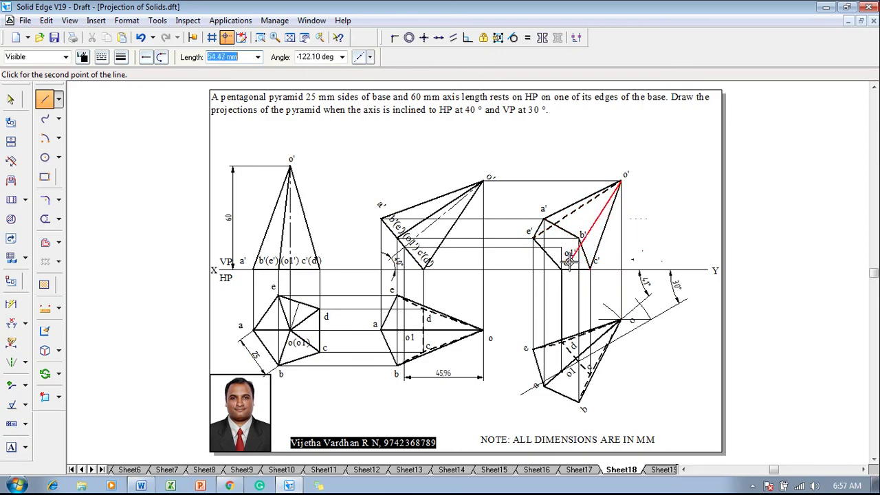
pyautogui.click(563, 267)
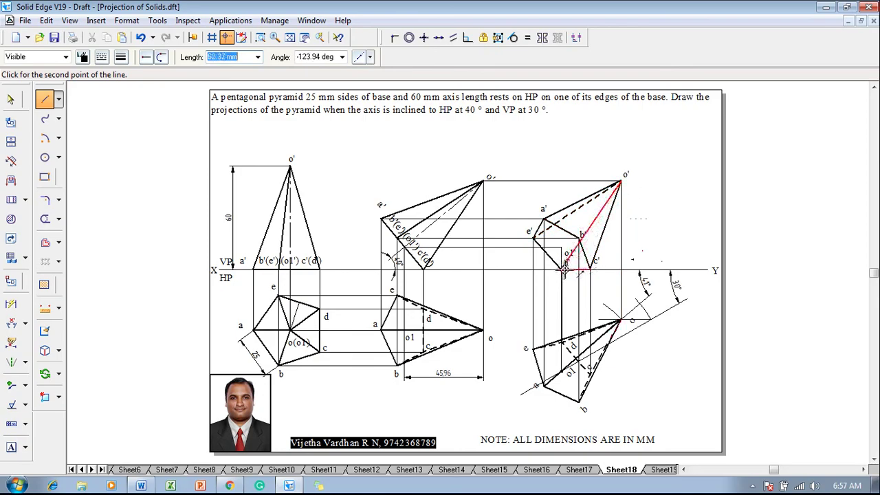
pyautogui.rightClick(637, 244)
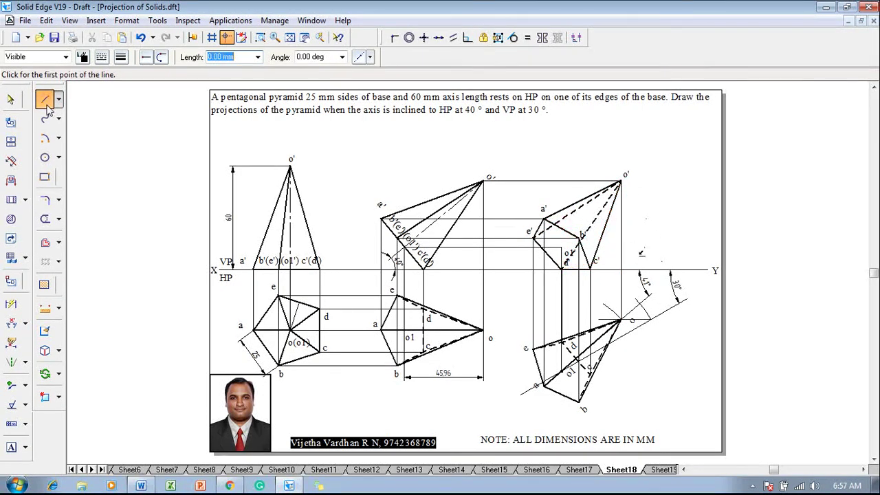
# Draw the visible slant edge from b' to apex o' as a continuous line
pyautogui.click(121, 58)
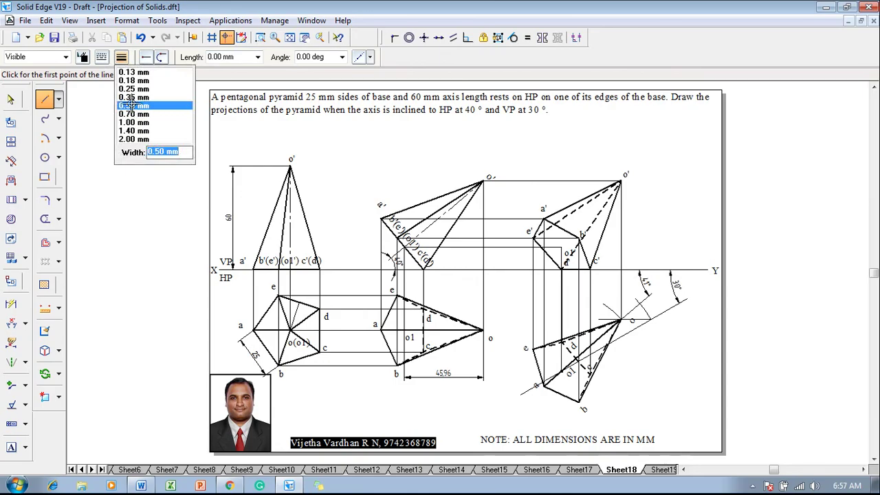
pyautogui.click(101, 57)
pyautogui.click(138, 90)
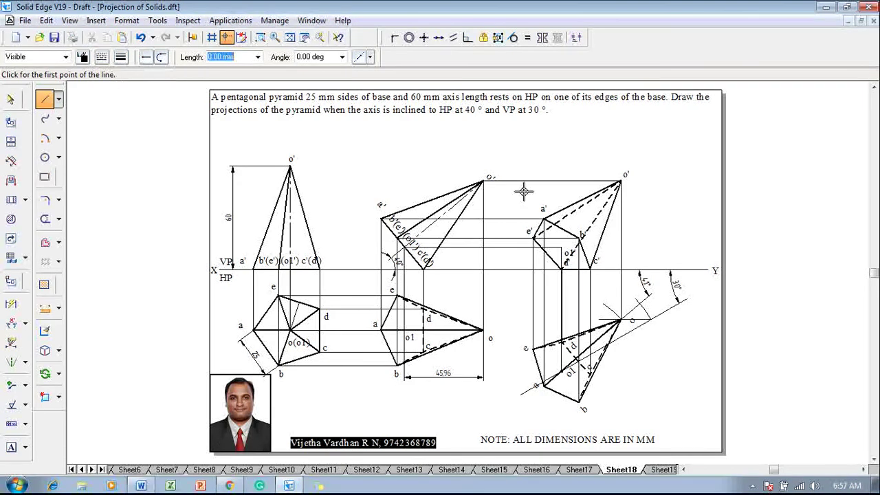
pyautogui.click(579, 237)
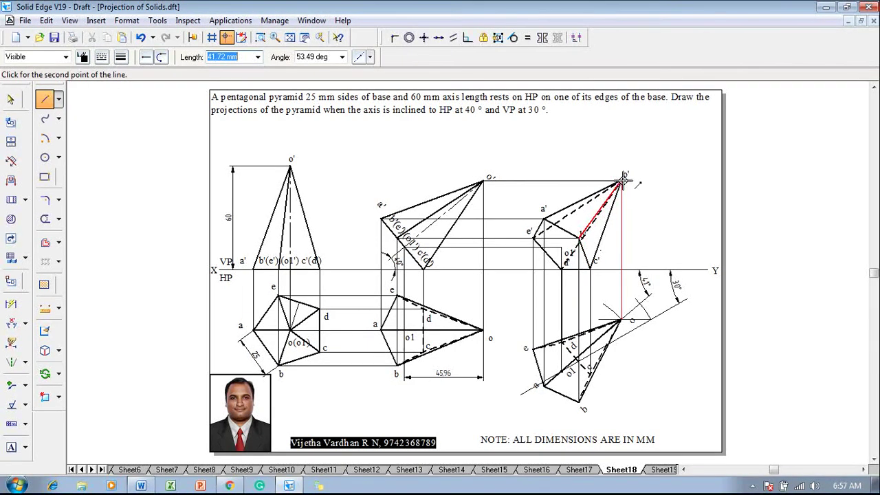
pyautogui.click(618, 182)
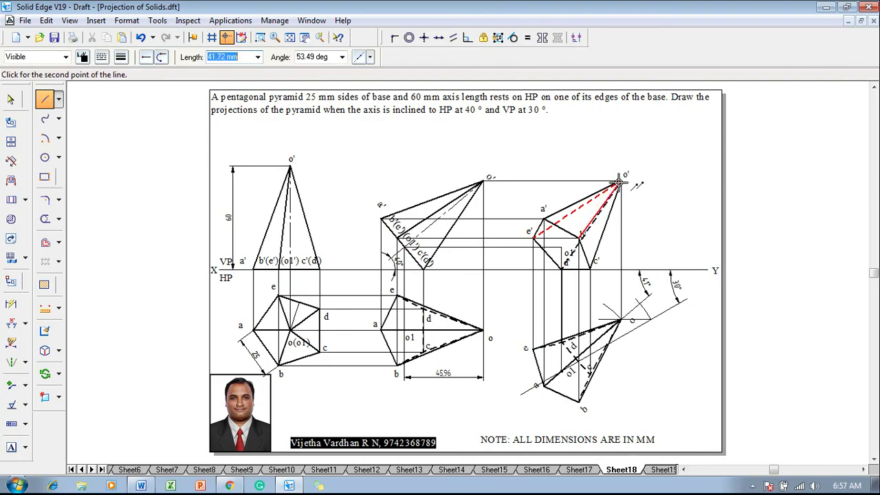
pyautogui.press('Escape')
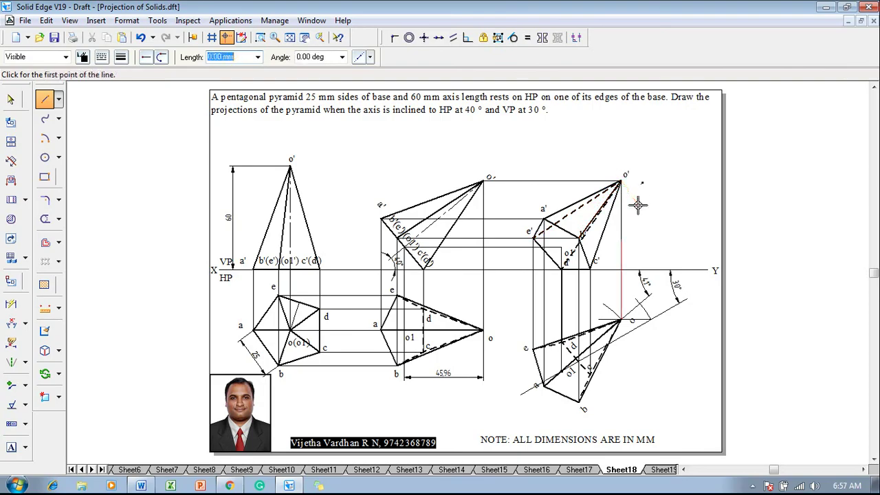
# Move the b' label outside its base corner and draw the axis line from o1' to apex o' in the final front view
pyautogui.press('Escape')
pyautogui.click(586, 238)
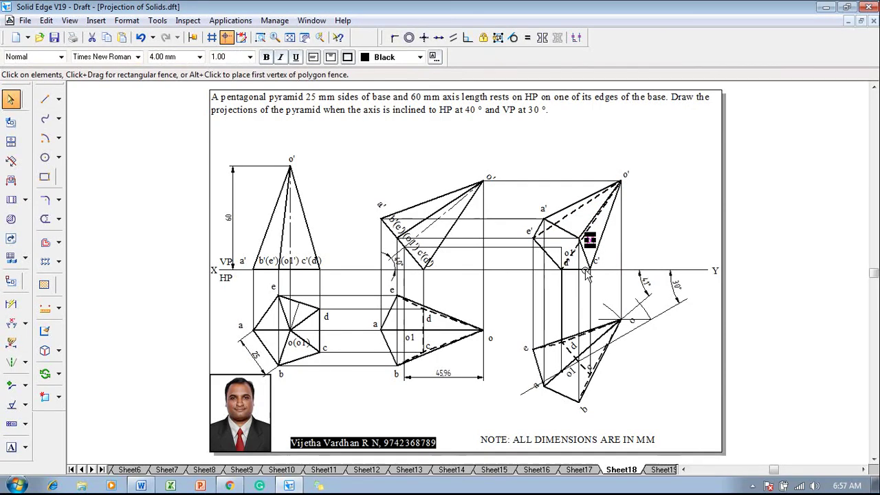
pyautogui.click(45, 99)
pyautogui.click(101, 57)
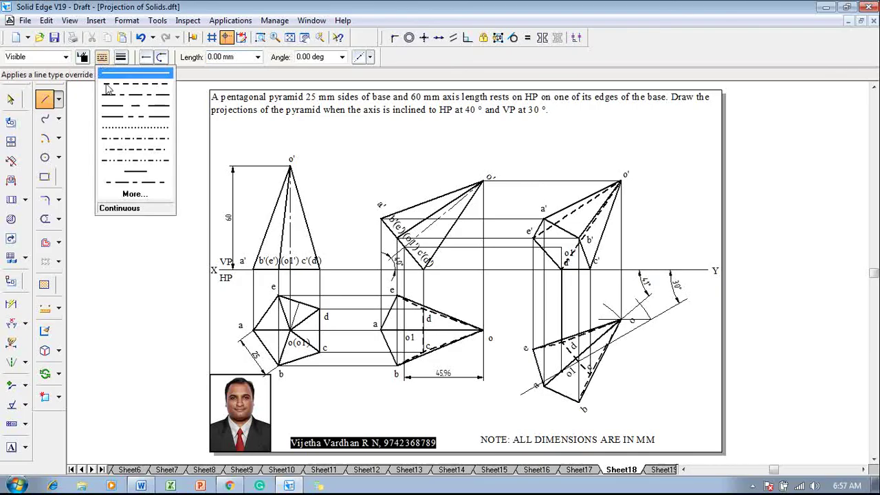
pyautogui.click(121, 57)
pyautogui.click(120, 56)
pyautogui.click(125, 72)
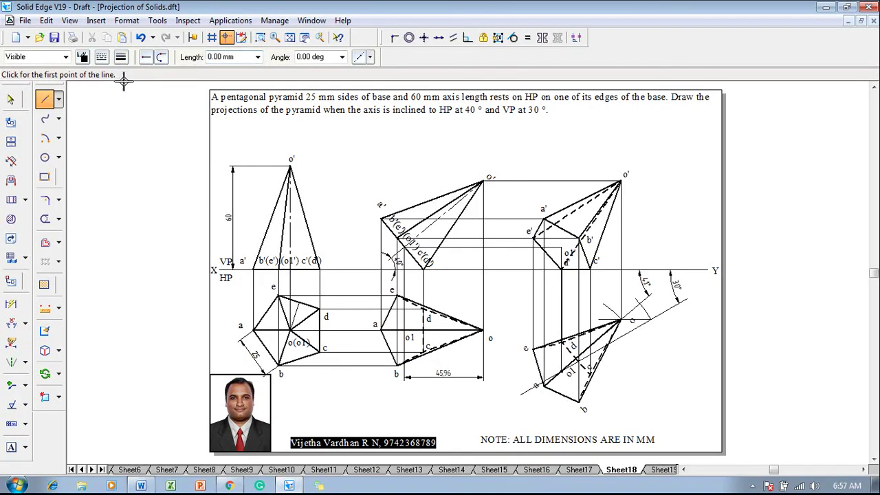
pyautogui.click(563, 245)
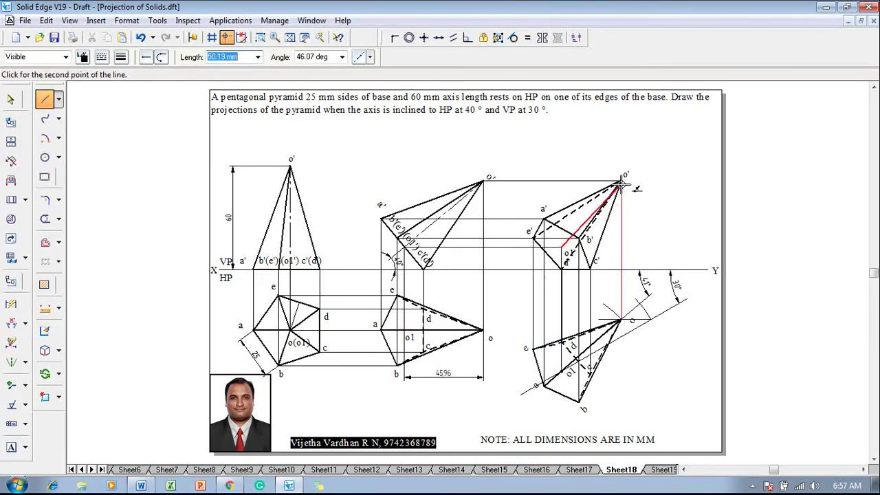
pyautogui.click(622, 184)
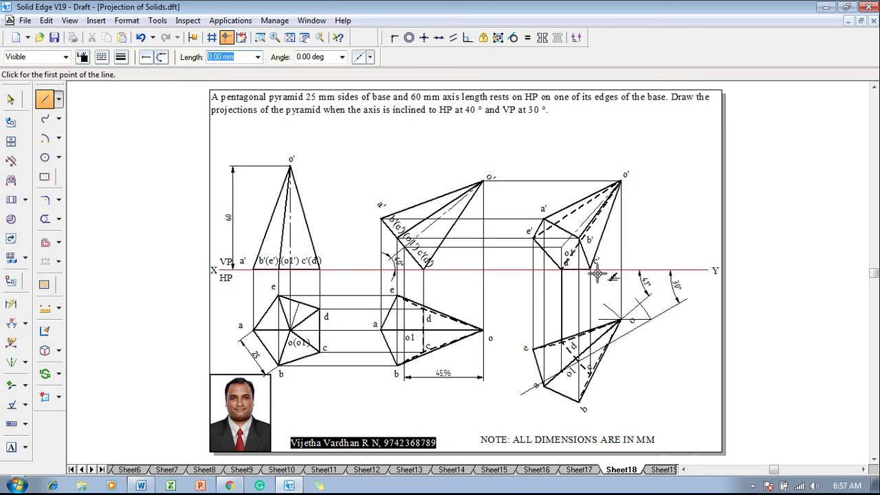
pyautogui.press('Escape')
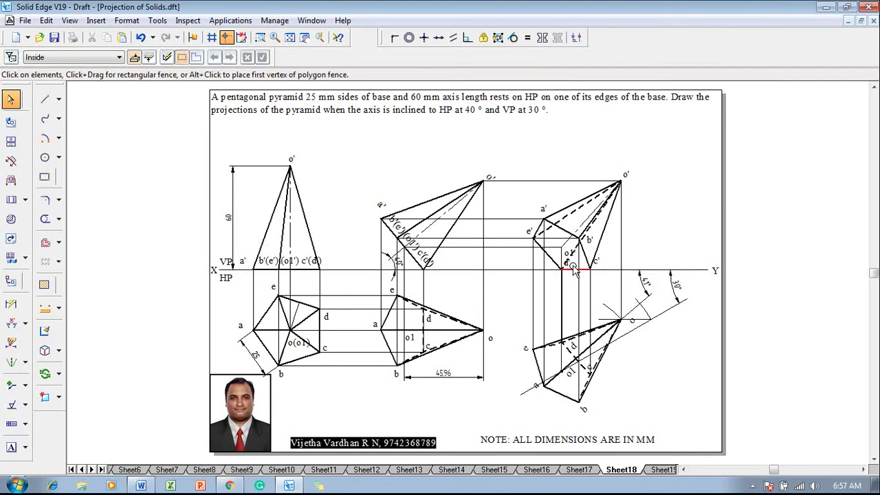
# Move the d' label to the left of its corner and the o1' label just above it, inside the base of the final front view
pyautogui.click(560, 261)
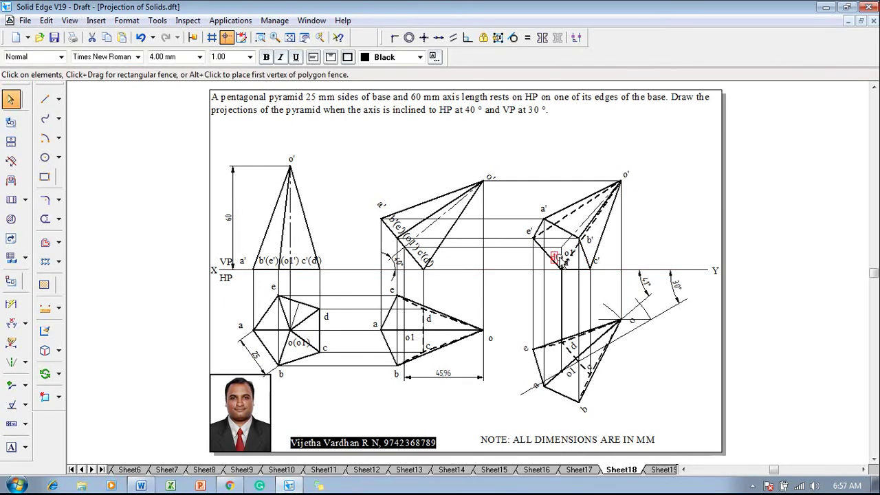
pyautogui.click(663, 244)
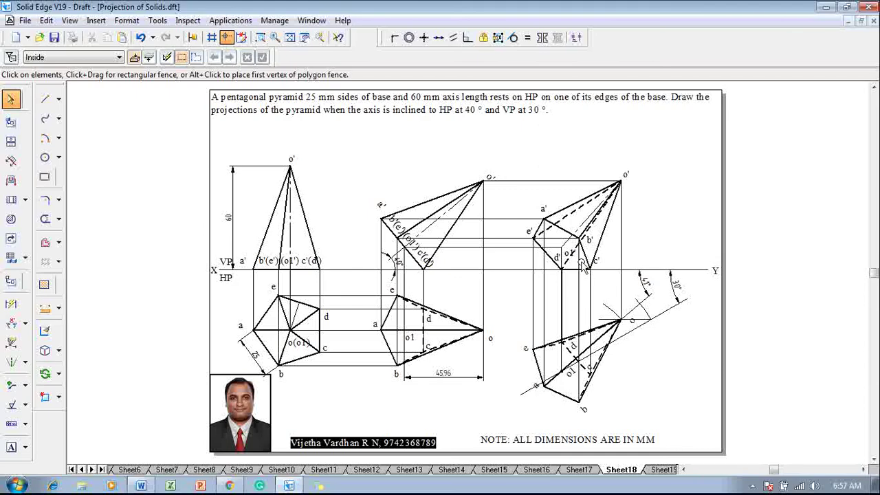
pyautogui.moveTo(577, 268); pyautogui.dragTo(563, 254)
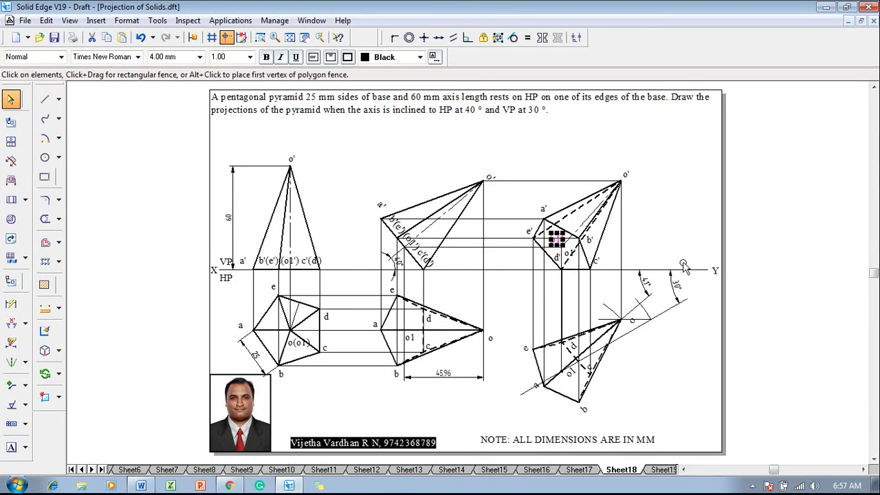
pyautogui.click(633, 292)
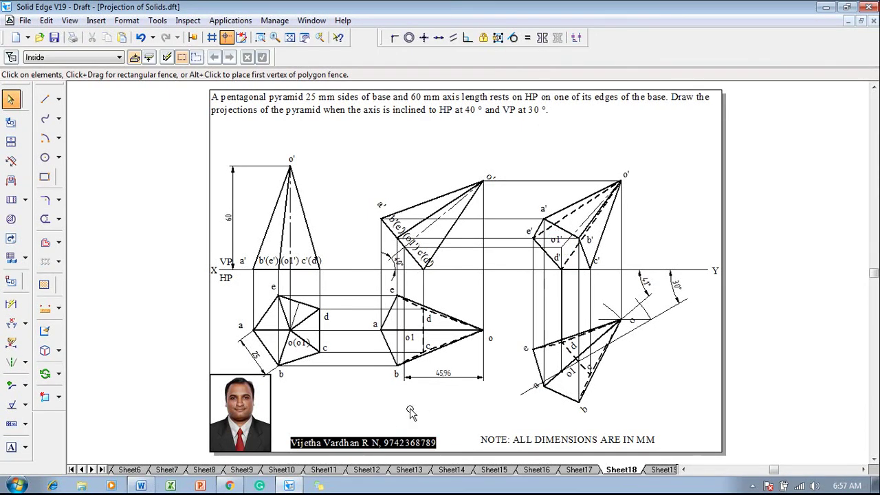